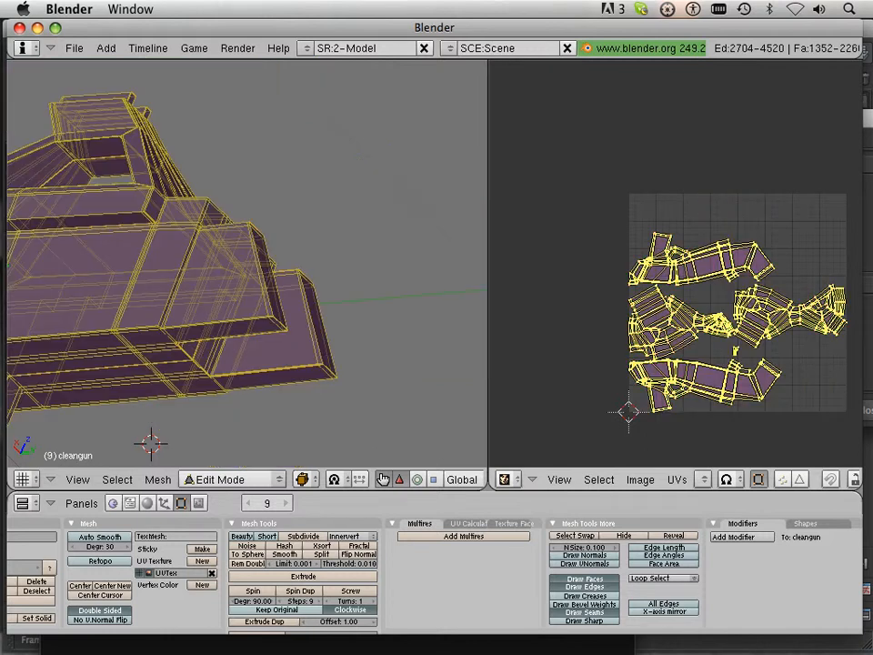
Move the selected UV islands out of the texture square to the empty space above it
scroll(714, 291, "down", 5)
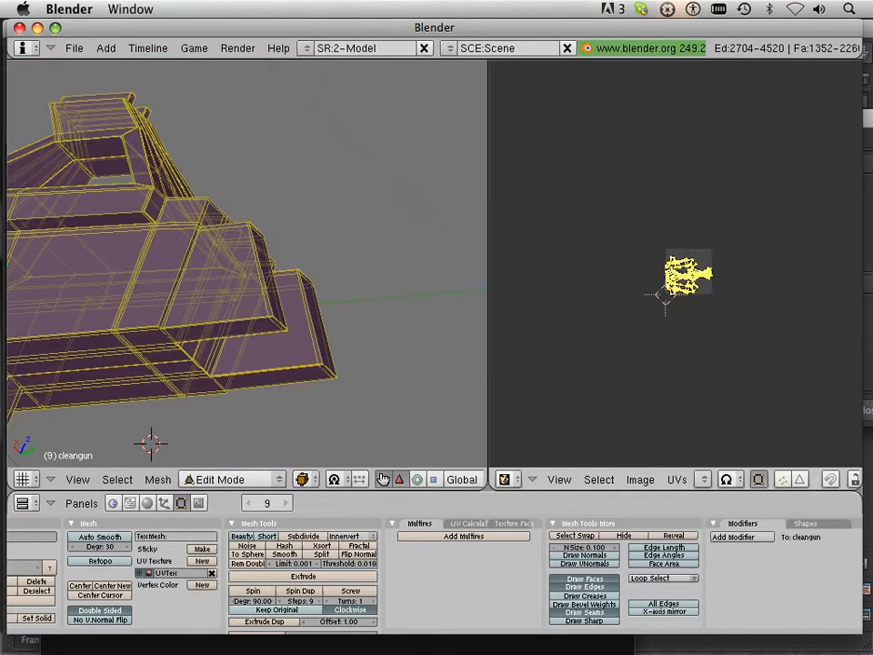
scroll(713, 291, "up", 3)
key("g")
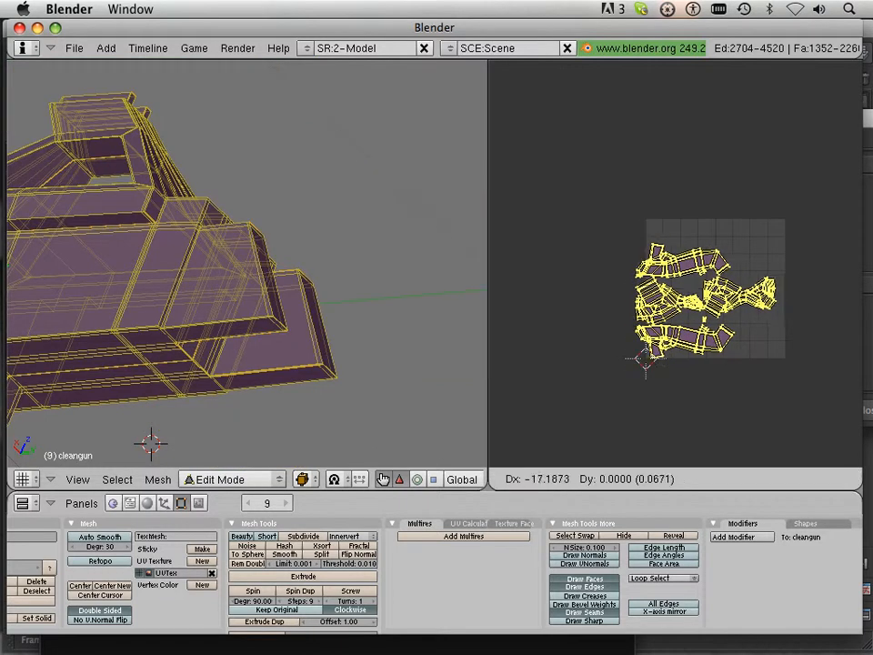
key("Return")
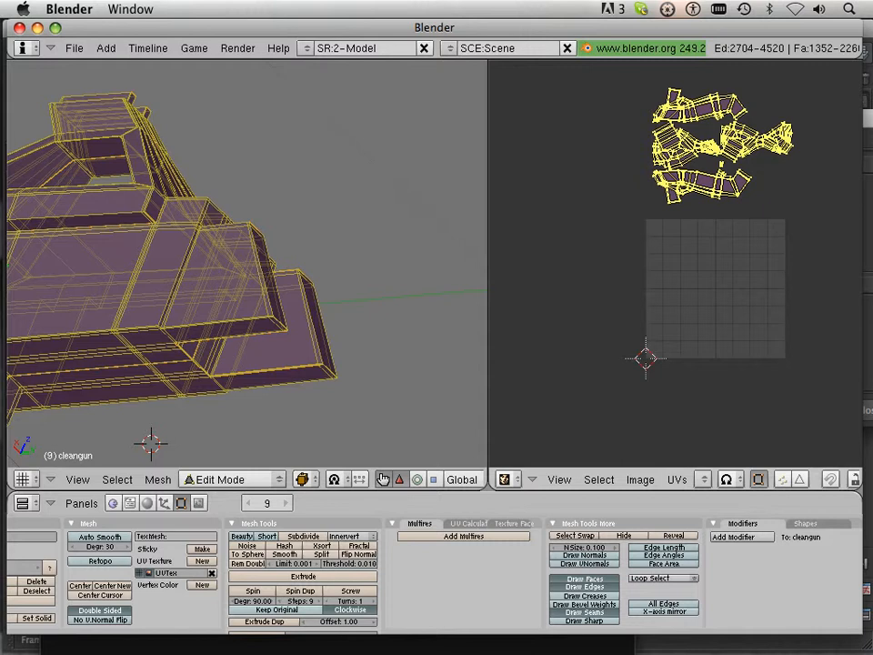
Deselect the current part and reveal all hidden geometry of the cleangun mesh
right_click(261, 270)
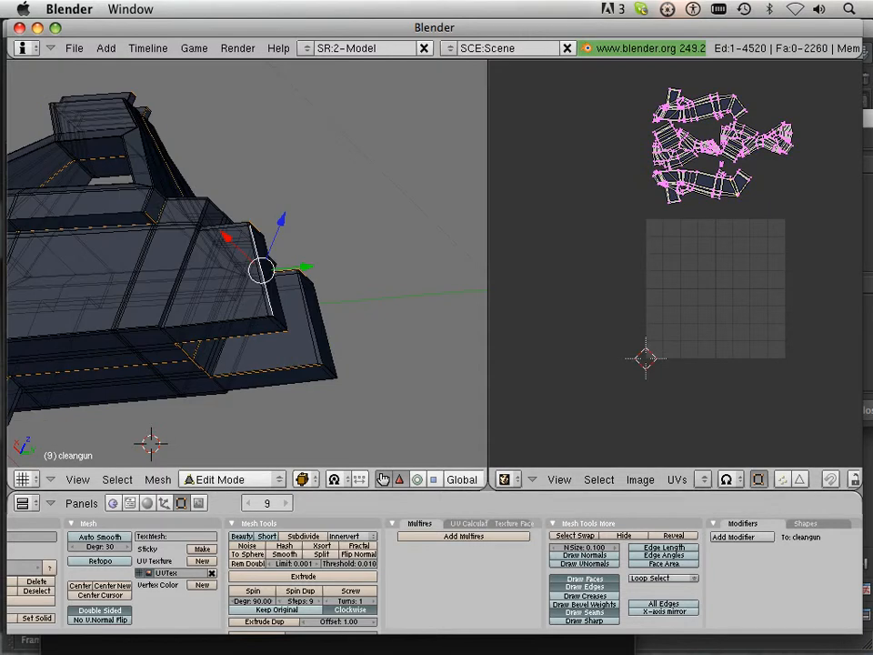
scroll(246, 270, "down", 5)
middle_click_drag(250, 272, 291, 314)
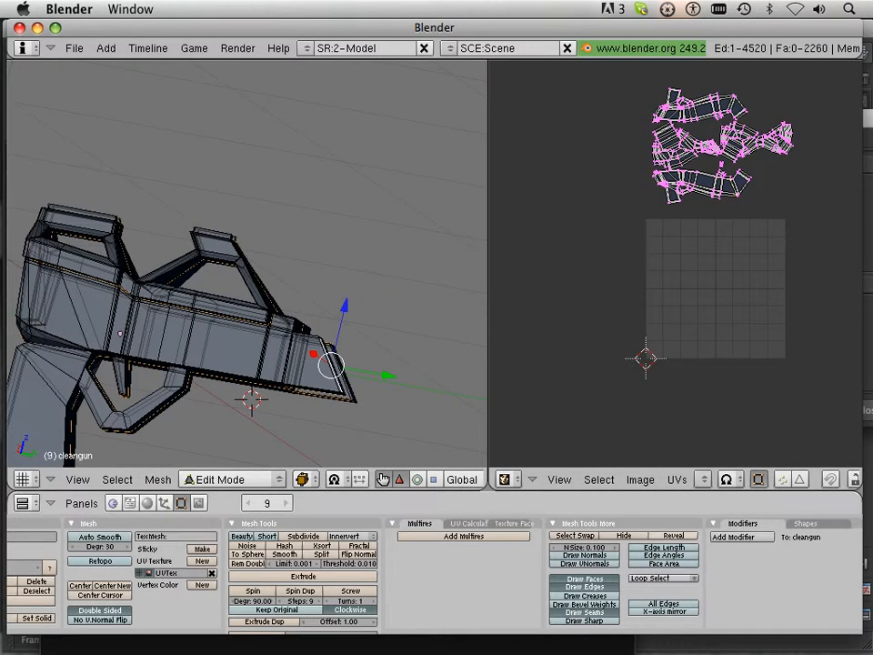
key("alt+h")
Isolate the gun's front section by selecting its linked geometry, inverting the selection and hiding the remaining parts
right_click(433, 397)
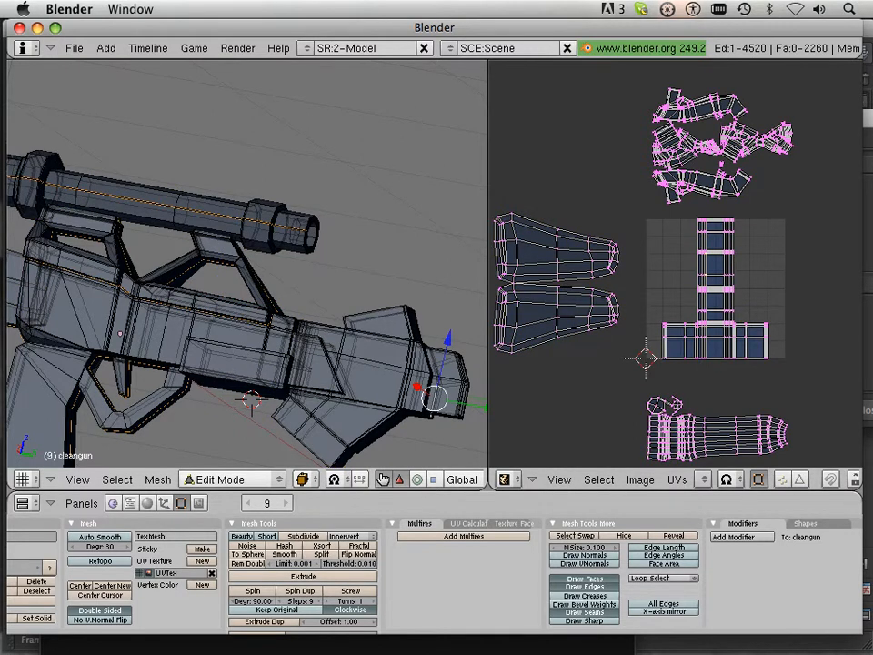
key("ctrl+l")
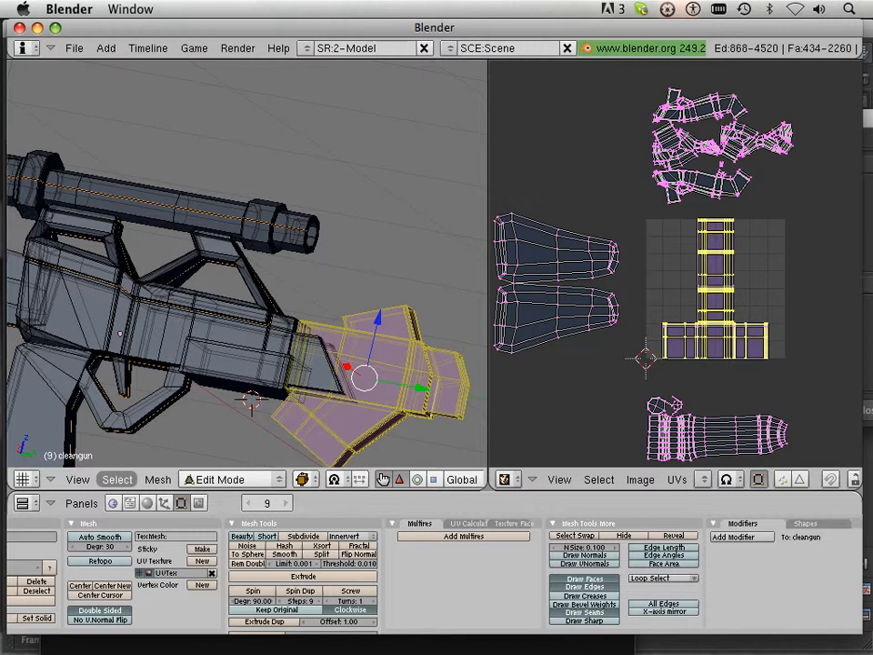
left_click(116, 479)
left_click(137, 419)
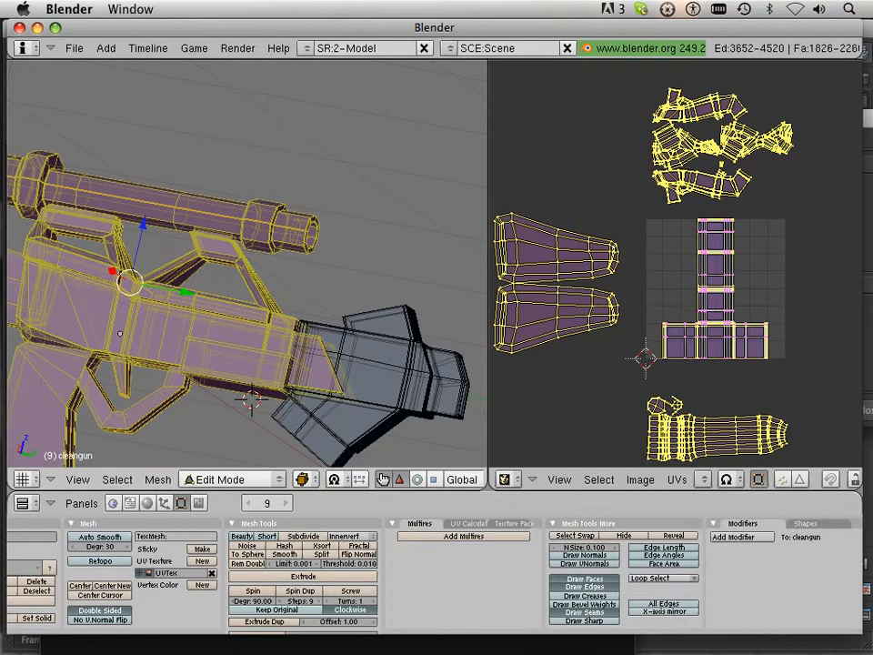
key("h")
scroll(247, 264, "up", 5)
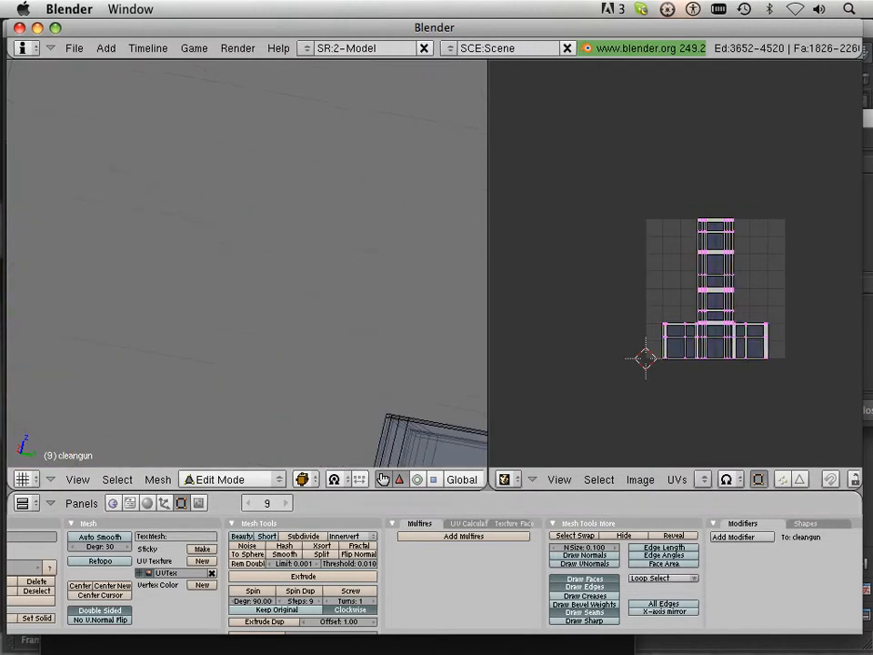
Select the edge loops along the long upper edge and the adjoining end edge of the recessed side face
middle_click_drag(247, 265, 245, 373)
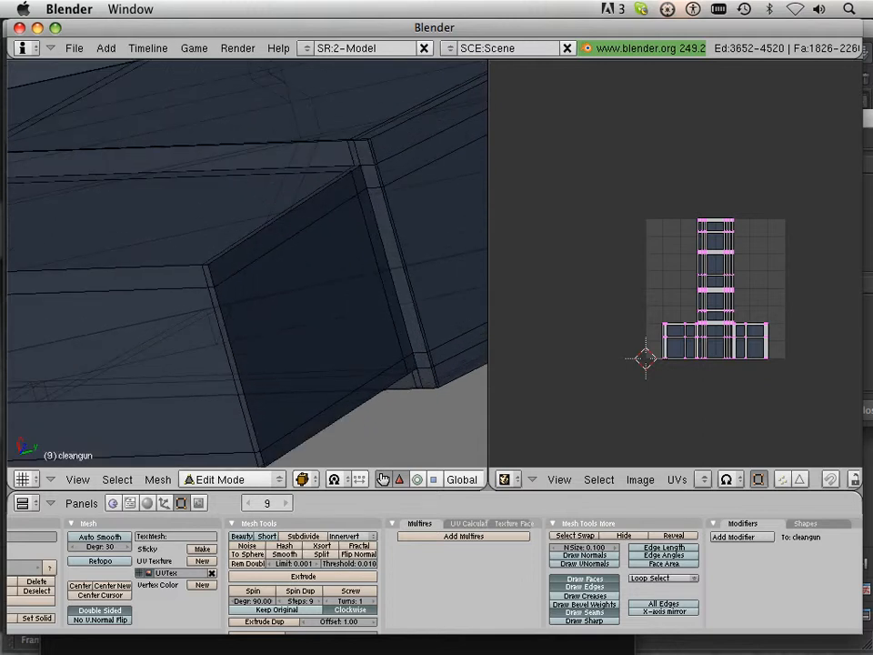
right_click(279, 217)
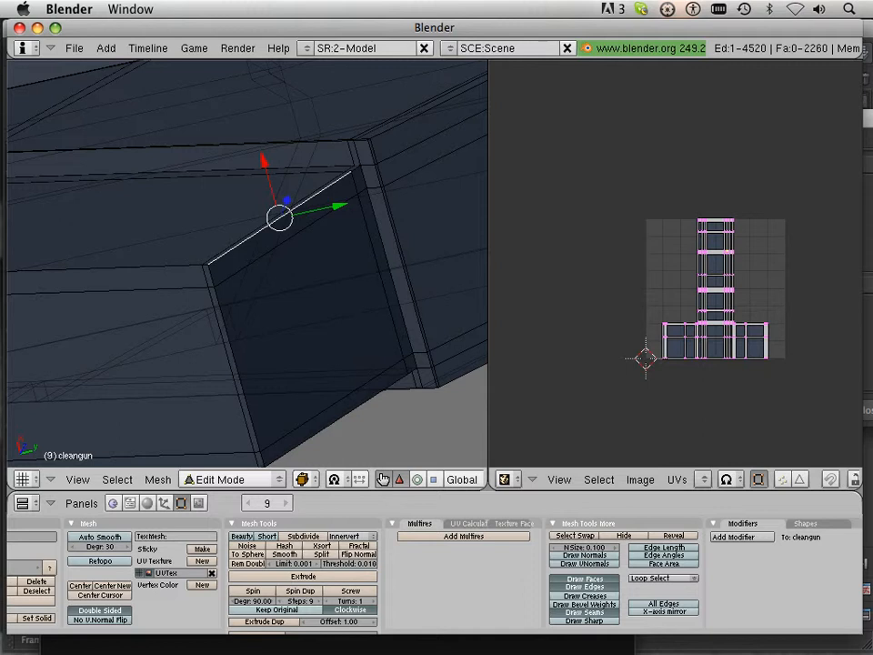
key("a")
right_click(305, 200, "alt")
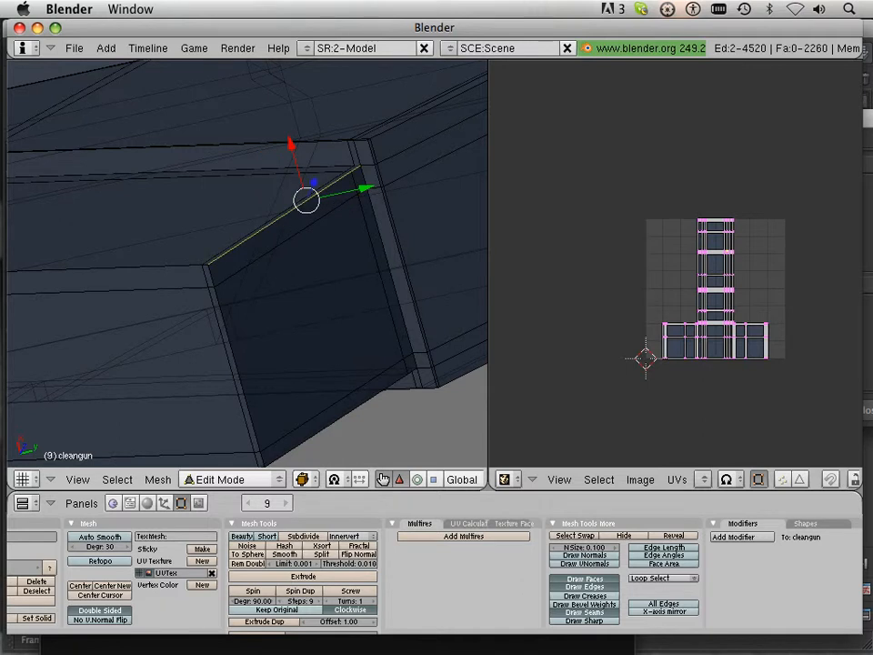
right_click(234, 362, "alt+shift")
scroll(247, 263, "down", 1)
middle_click_drag(269, 293, 173, 392, "shift")
scroll(247, 264, "up", 4)
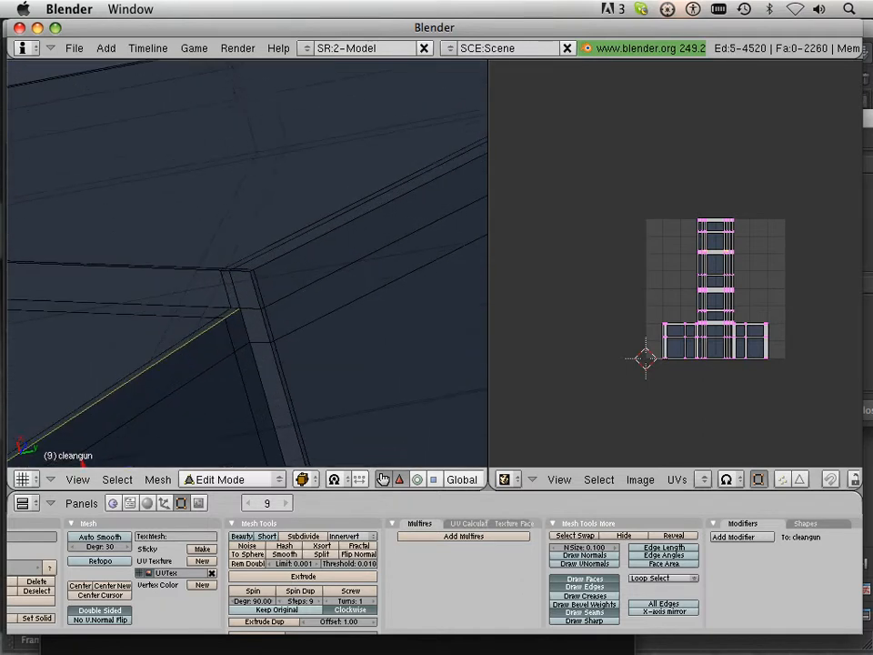
Add the neighbouring panel's upper edge and the two short connecting corner edges to the selection, and mark everything selected as seams
right_click(364, 215, "alt+shift")
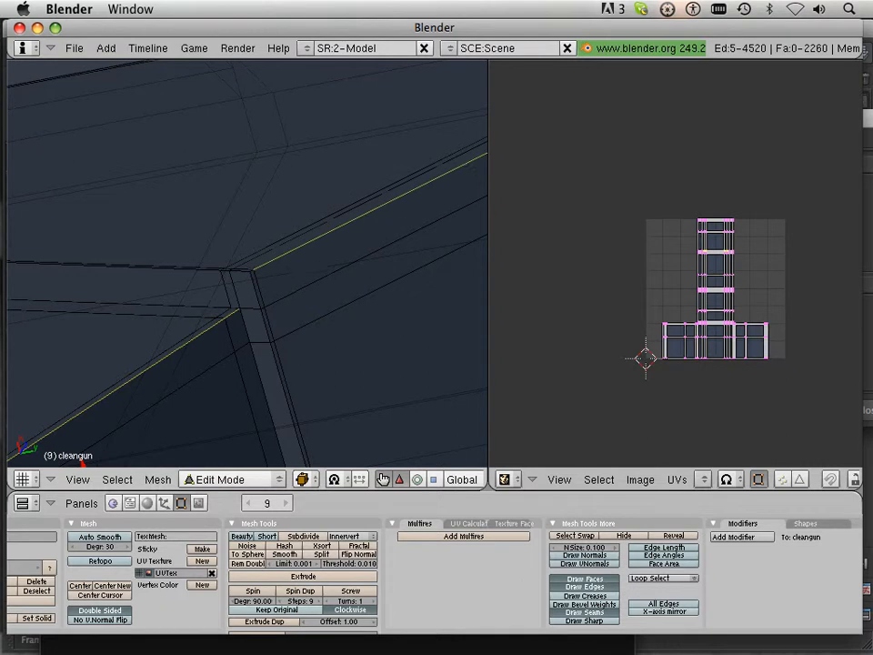
middle_click_drag(363, 215, 386, 273)
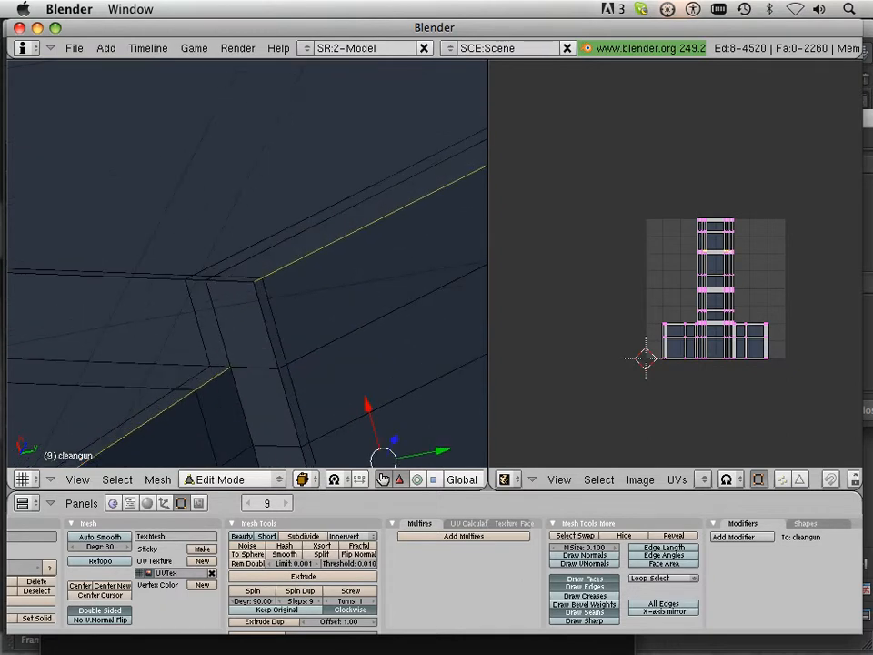
right_click(267, 328, "shift")
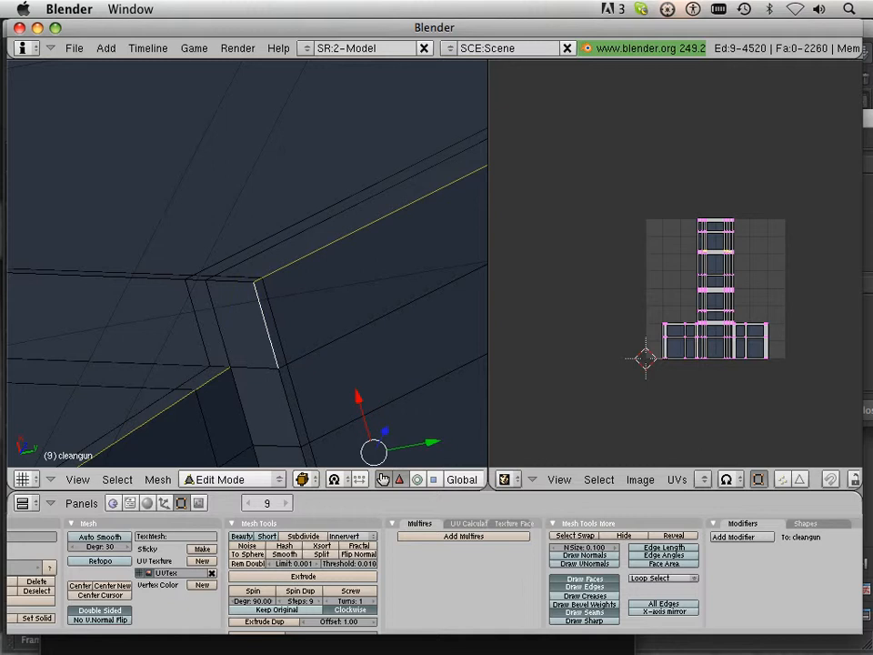
right_click(253, 367, "alt+shift")
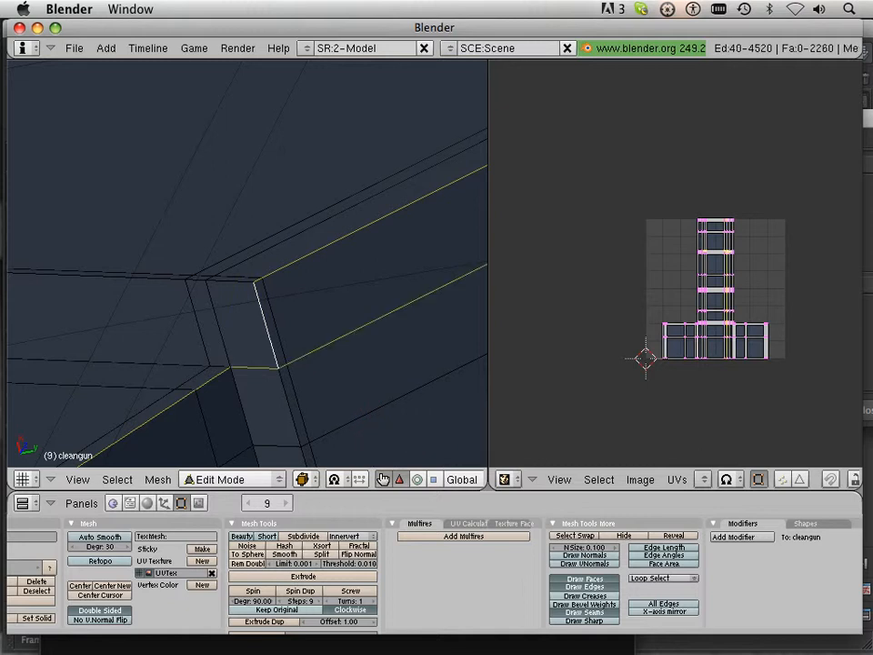
key("ctrl+z")
right_click(254, 367, "shift")
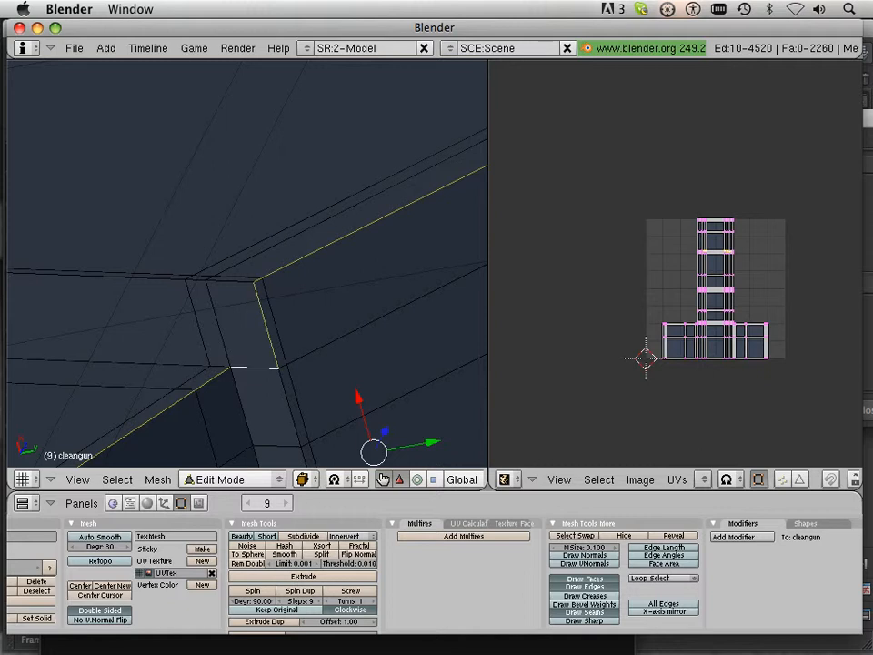
key("ctrl+e")
left_click(253, 368)
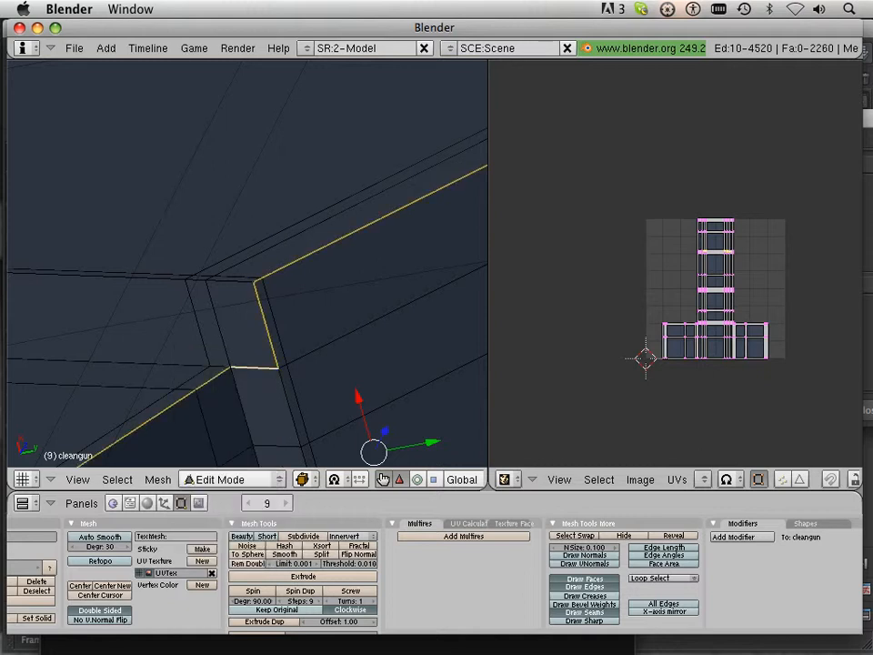
Extend the selection with the edge loop that continues forward from the far end of the marked seam
scroll(254, 368, "down", 7)
scroll(248, 264, "down", 4)
middle_click_drag(363, 218, 228, 273)
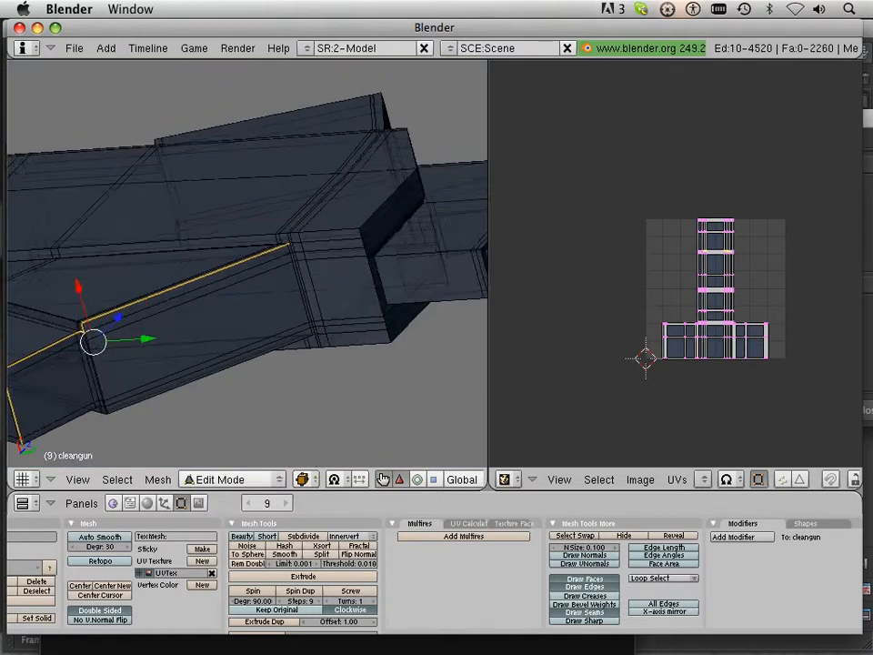
middle_click_drag(289, 243, 245, 261, "shift")
scroll(248, 264, "up", 9)
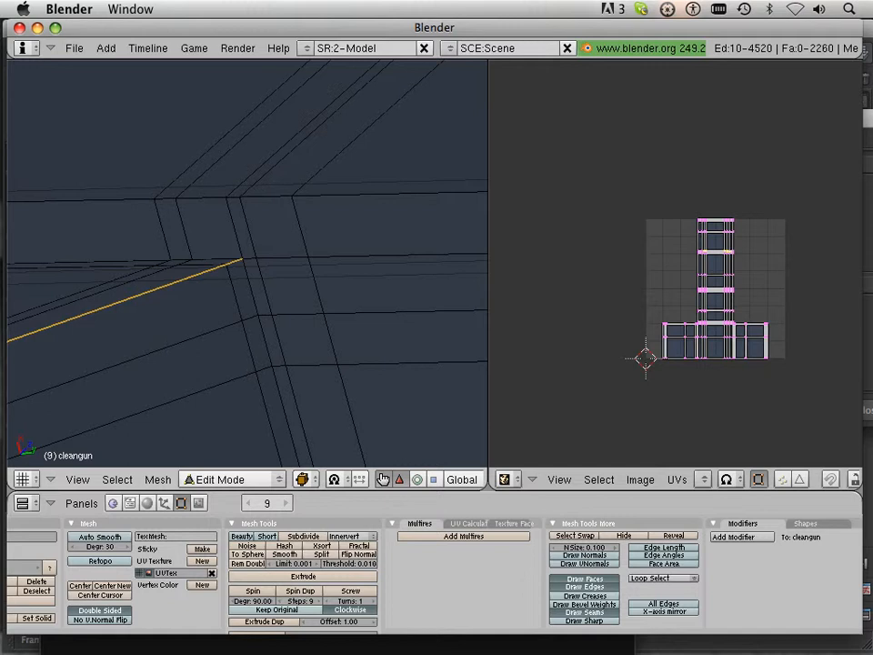
right_click(318, 256, "alt+shift")
Add a single joining edge and the border loop of the raised front block to the selection, and mark the selected edges as seams
scroll(319, 256, "down", 6)
middle_click_drag(318, 256, 468, 195)
middle_click_drag(382, 228, 273, 245)
scroll(246, 263, "up", 2)
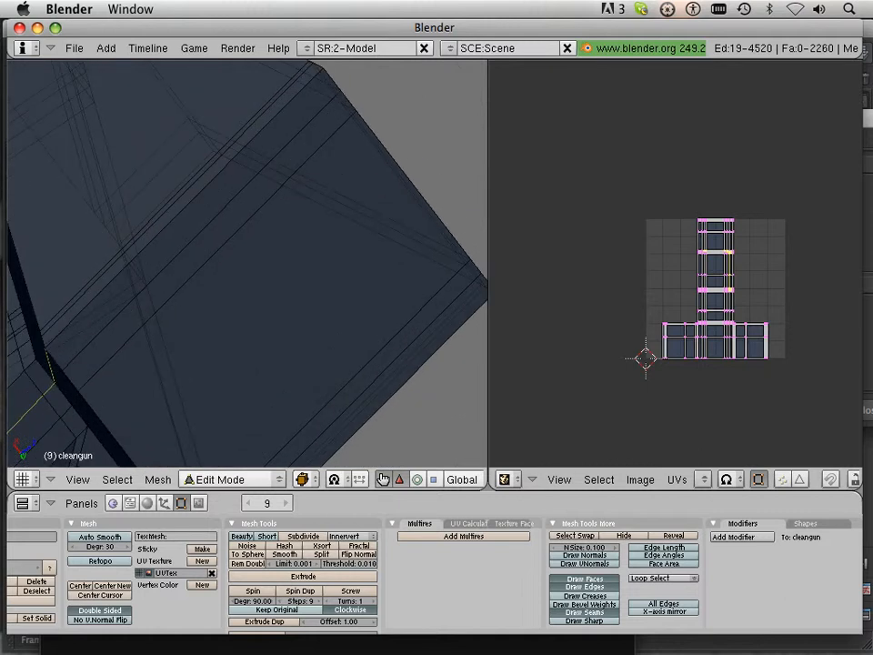
right_click(184, 209, "shift")
scroll(246, 263, "down", 4)
middle_click_drag(185, 209, 164, 337)
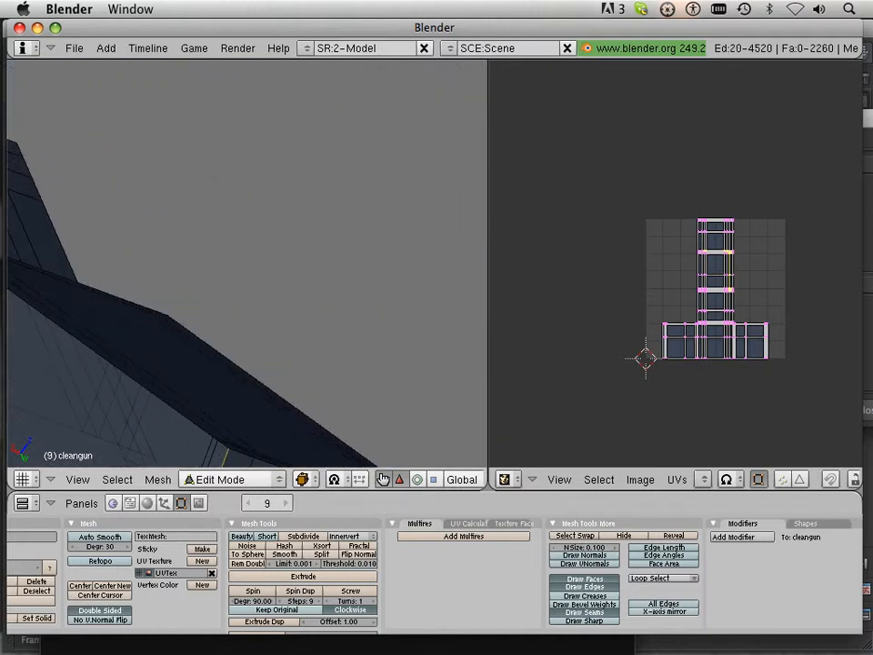
right_click(118, 368, "alt+shift")
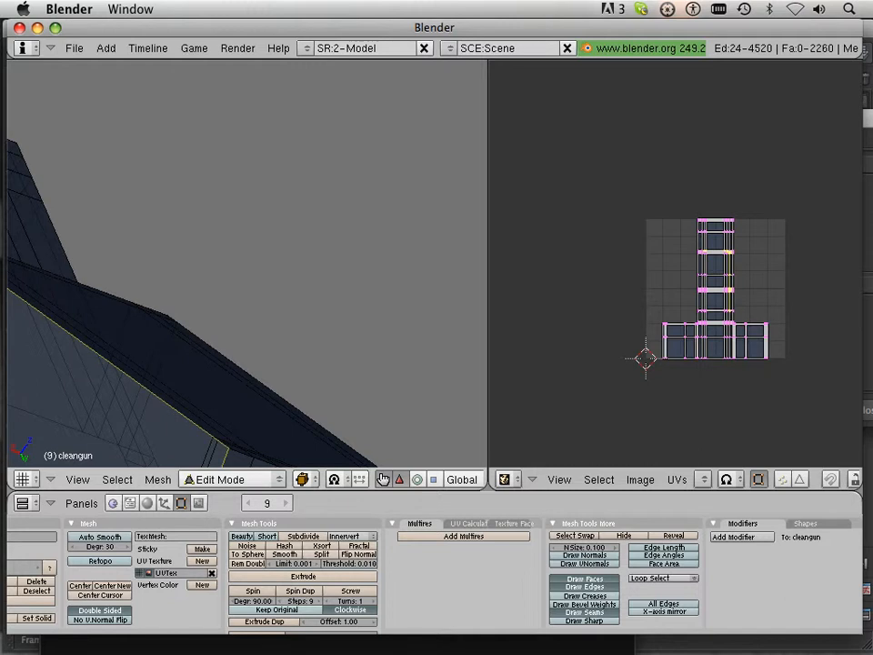
scroll(245, 263, "down", 2)
middle_click_drag(182, 318, 300, 291)
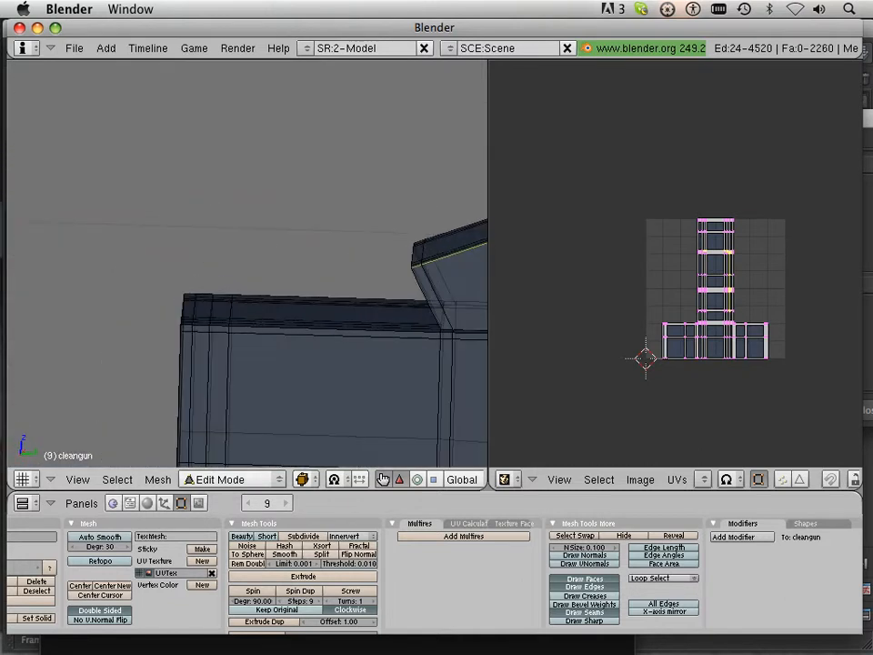
key("ctrl+e")
left_click(186, 397)
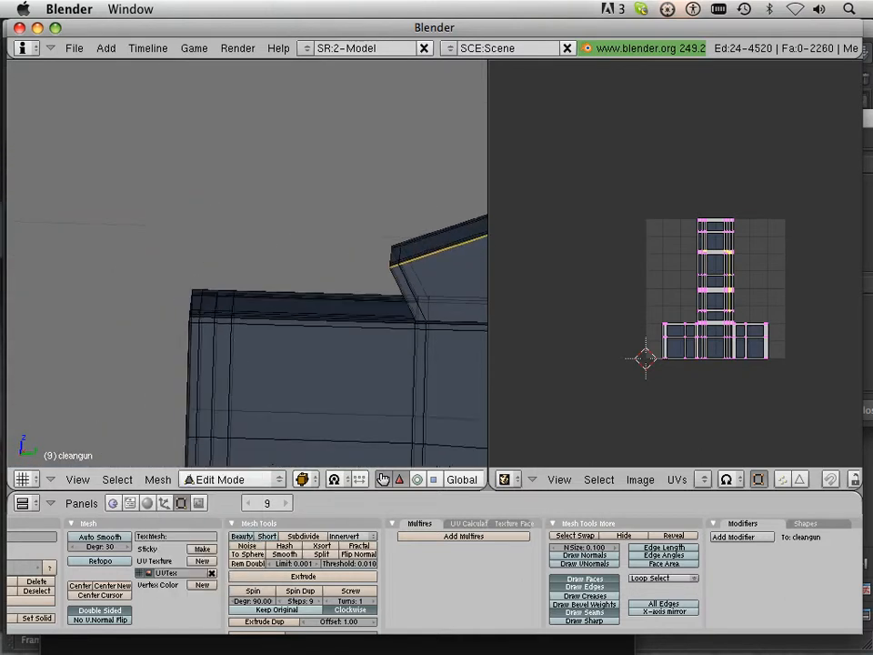
mouse_move(185, 397)
middle_mouse_down()
mouse_move(117, 420)
mouse_move(136, 391)
mouse_move(150, 446)
mouse_move(195, 441)
middle_mouse_up()
scroll(245, 263, "up", 5)
scroll(245, 263, "up", 3)
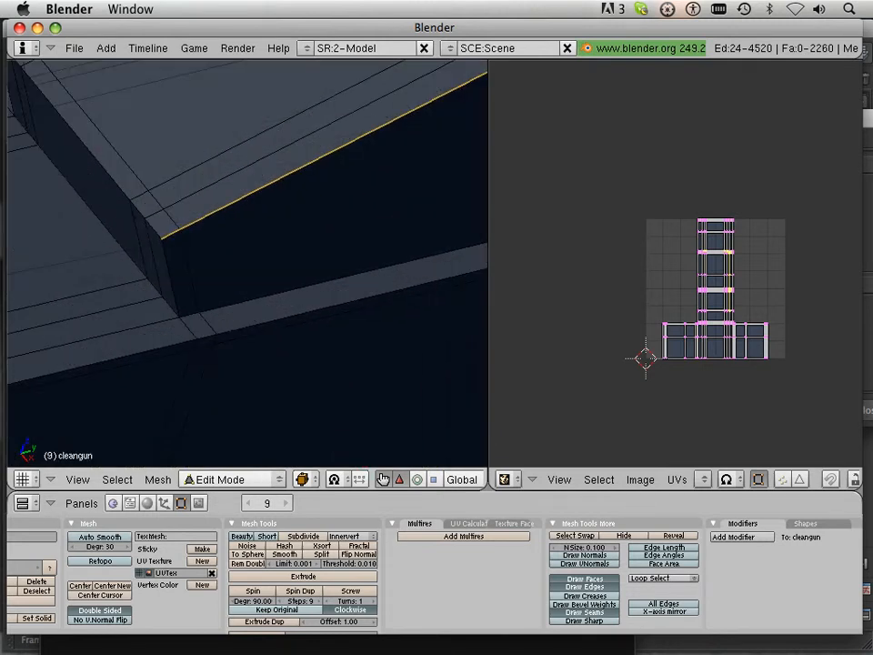
right_click(170, 278, "shift")
right_click(109, 326, "alt+shift")
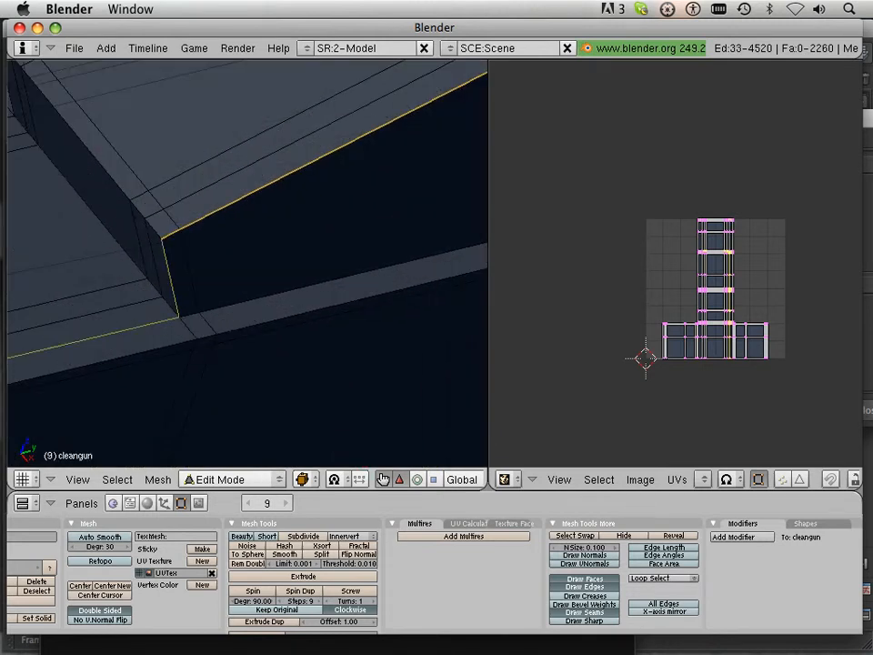
scroll(246, 264, "down", 3)
middle_click_drag(182, 327, 310, 219)
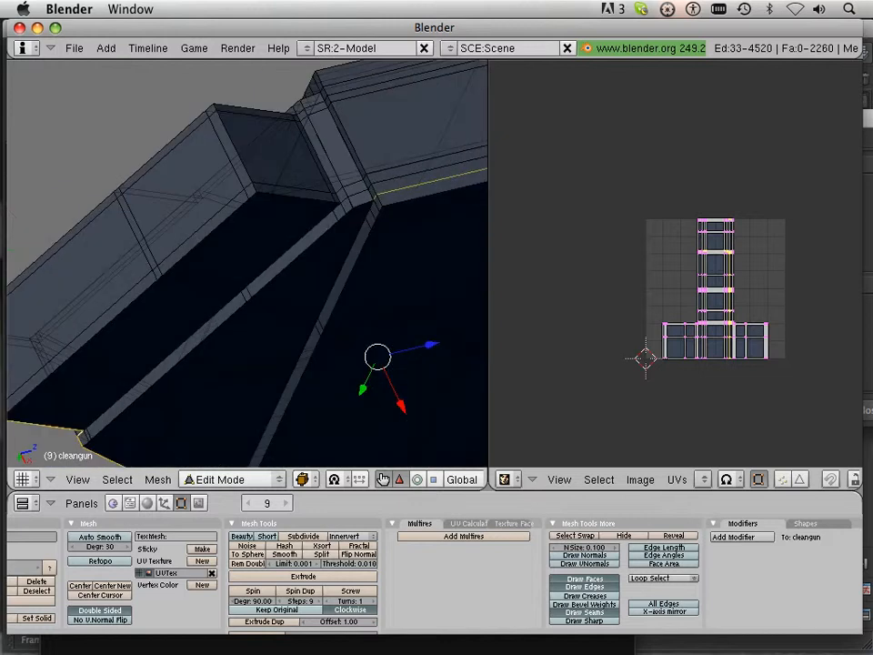
scroll(247, 264, "up", 2)
right_click(423, 171, "alt+shift")
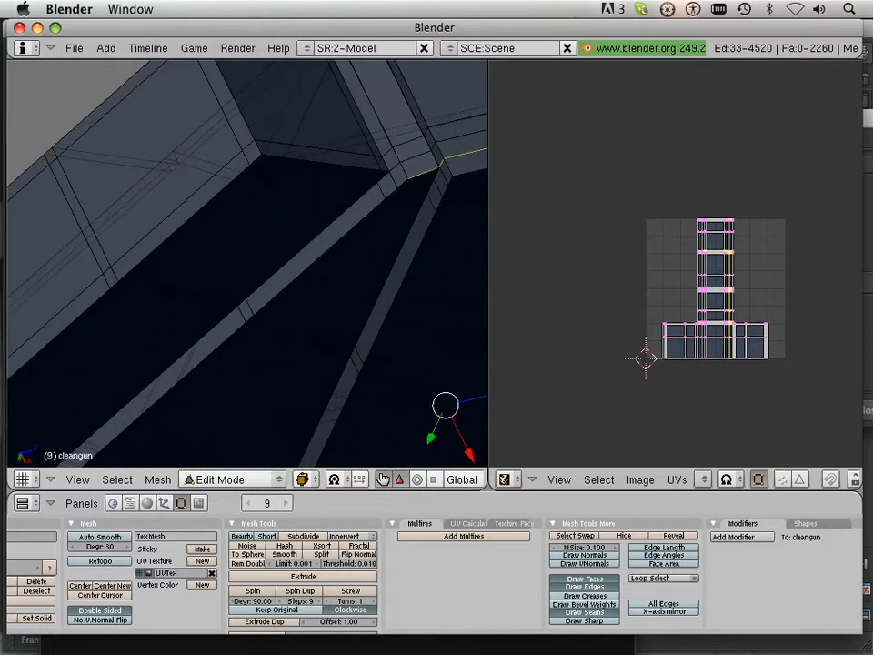
scroll(247, 264, "up", 3)
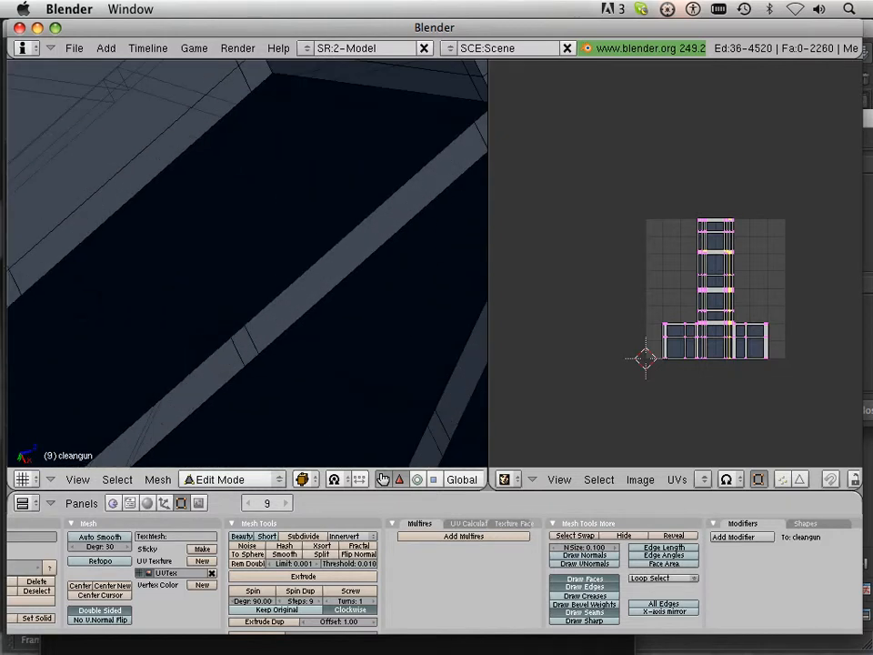
right_click(198, 263, "alt+shift")
scroll(247, 263, "down", 4)
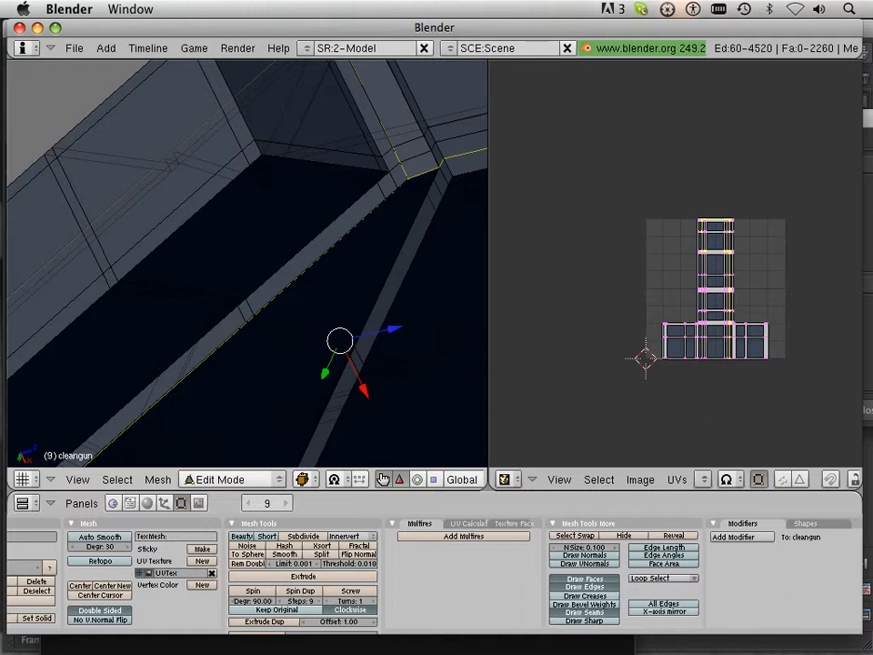
Select the edge loop along the side panel's lower border together with the short connecting edges at its inner corner
right_click(465, 153)
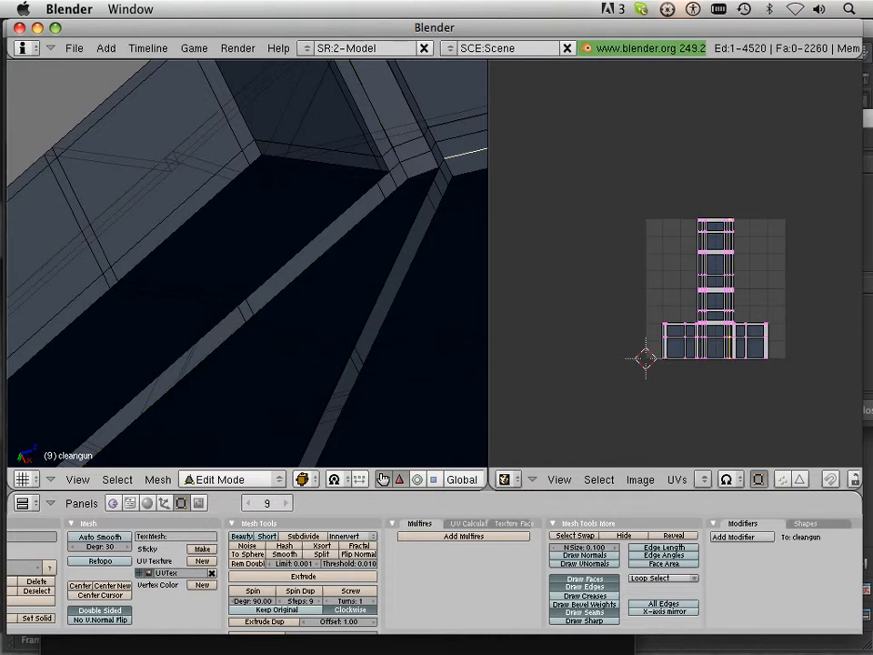
right_click(423, 173, "alt+shift")
scroll(247, 263, "up", 2)
middle_click_drag(248, 263, 45, 359, "shift")
scroll(247, 264, "up", 3)
right_click(344, 194, "alt+shift")
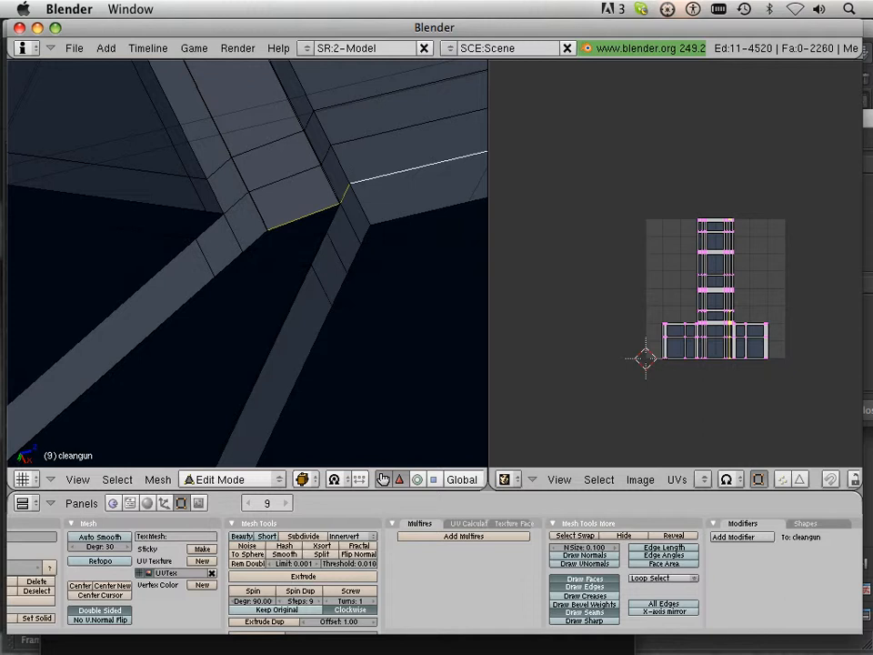
Add the long edge loop of the adjoining diagonal strip to the selection, and mark the selected edges as seams
right_click(232, 260, "alt+shift")
scroll(248, 263, "down", 7)
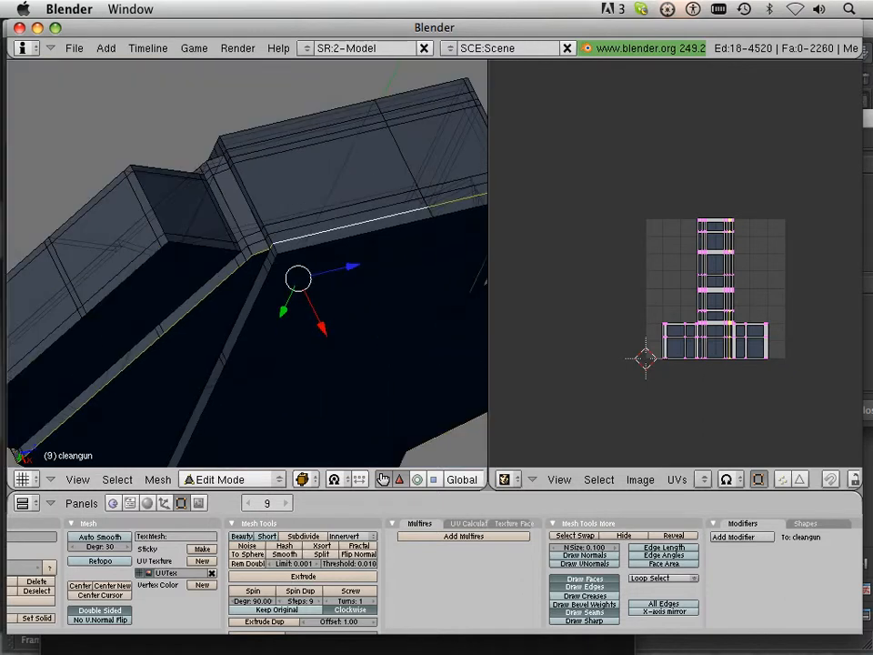
key("ctrl+e")
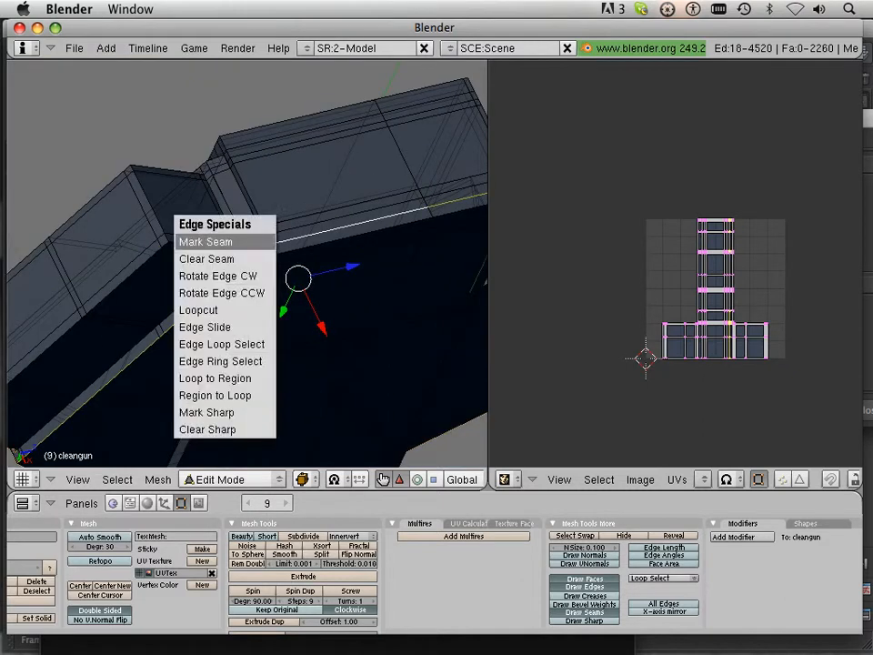
key("Return")
Add the short edge bridging the gap between the two seam lines at the notch, and mark it as a seam
scroll(247, 269, "down", 3)
mouse_move(247, 269)
middle_mouse_down()
mouse_move(378, 232)
mouse_move(272, 242)
mouse_move(244, 290)
middle_mouse_up()
scroll(247, 264, "up", 7)
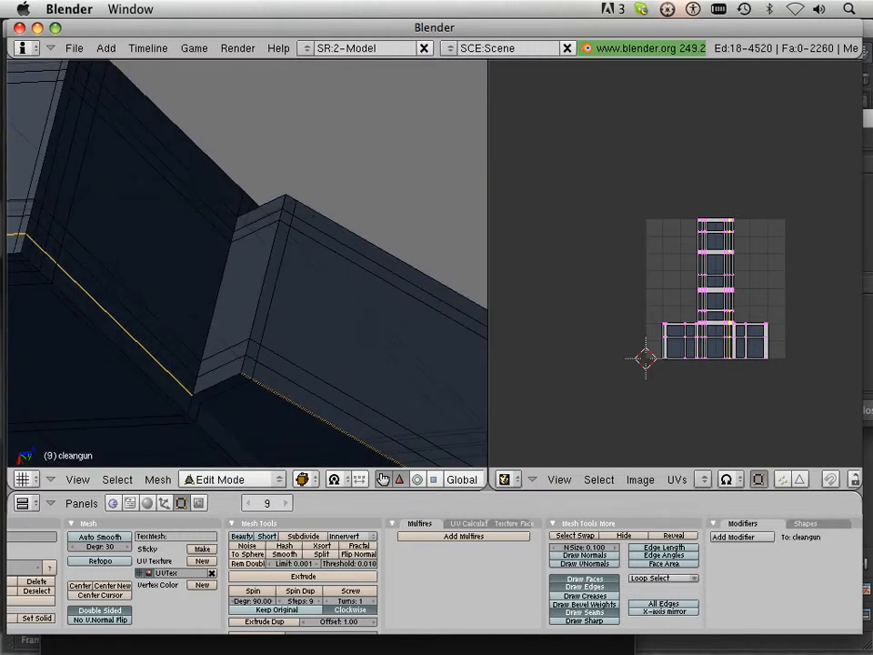
right_click(217, 384, "shift")
key("ctrl+e")
left_click(187, 385)
Inspect the marked seams at both ends of the diagonal strip for remaining gaps
middle_click_drag(187, 386, 227, 308)
scroll(247, 264, "down", 7)
scroll(247, 264, "up", 3)
scroll(247, 263, "up", 3)
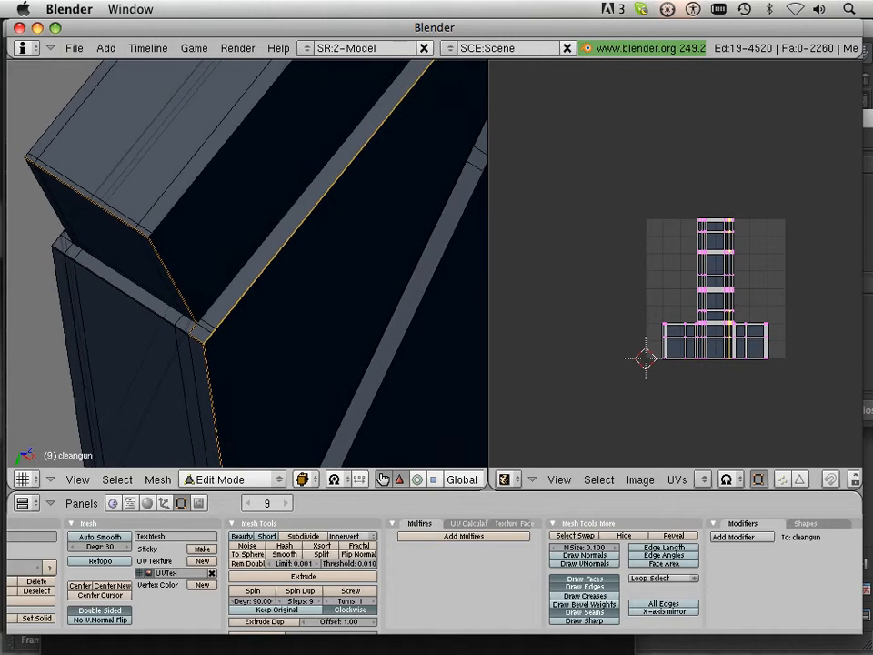
key("Right")
scroll(247, 264, "down", 3)
middle_click_drag(247, 264, 186, 325)
scroll(247, 264, "up", 5)
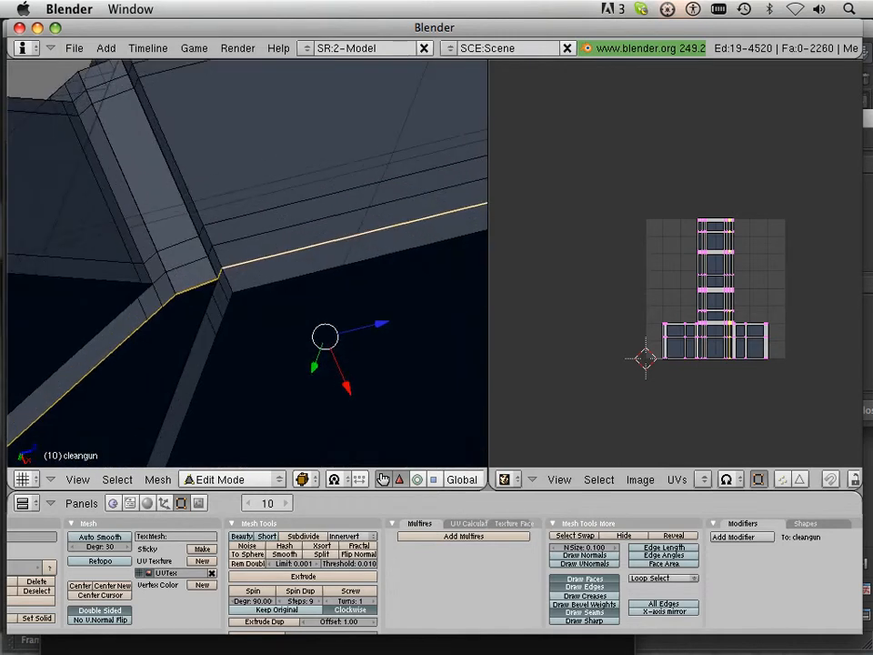
middle_click_drag(248, 263, 356, 261)
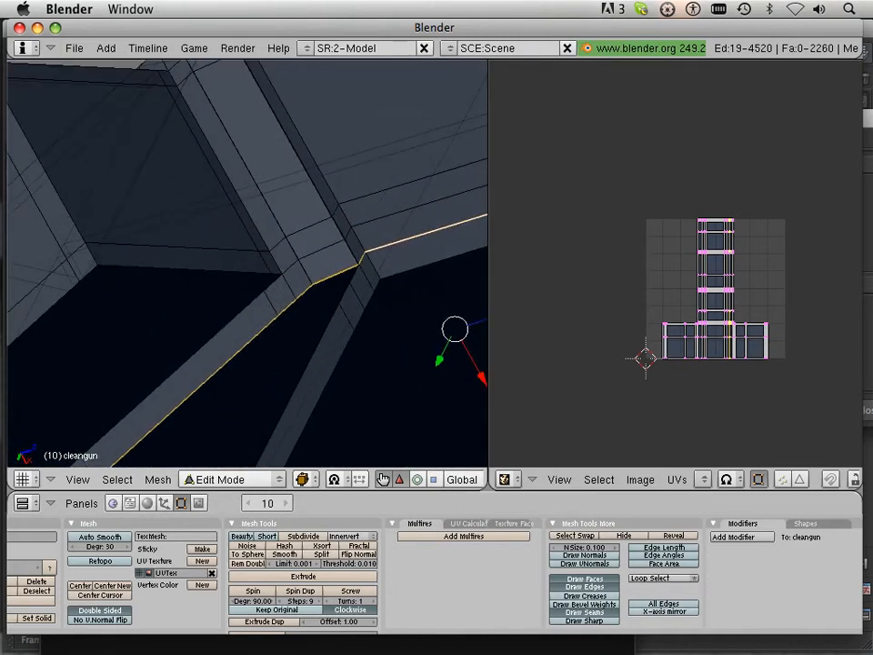
Select the short edge across the strip's end and the two adjoining border loops of the recessed face, and mark them as seams
right_click(289, 287, "alt+shift")
right_click(305, 292)
right_click(289, 288, "shift")
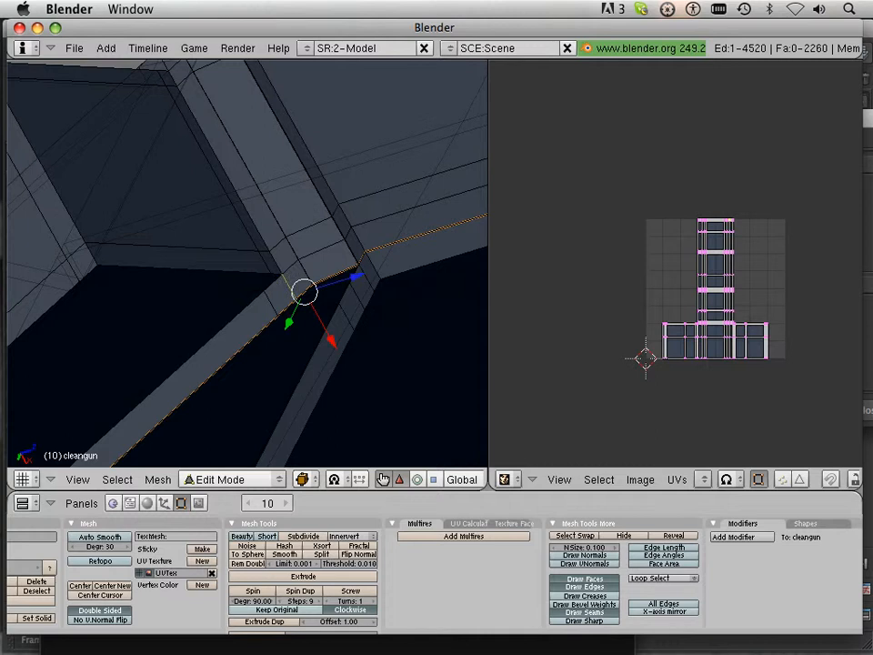
right_click(289, 286)
right_click(237, 271, "alt+shift")
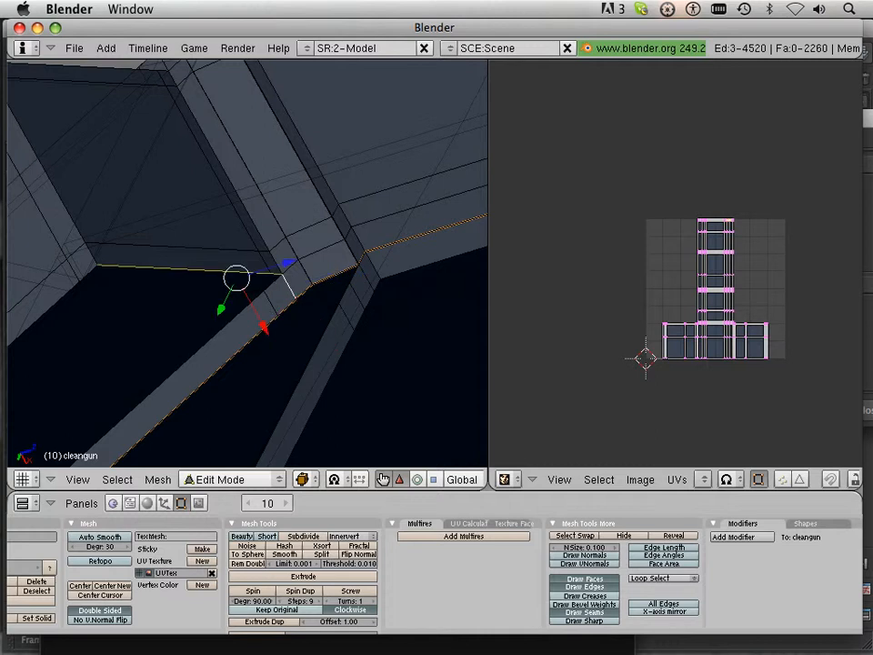
right_click(53, 187, "alt+shift")
key("ctrl+e")
left_click(53, 205)
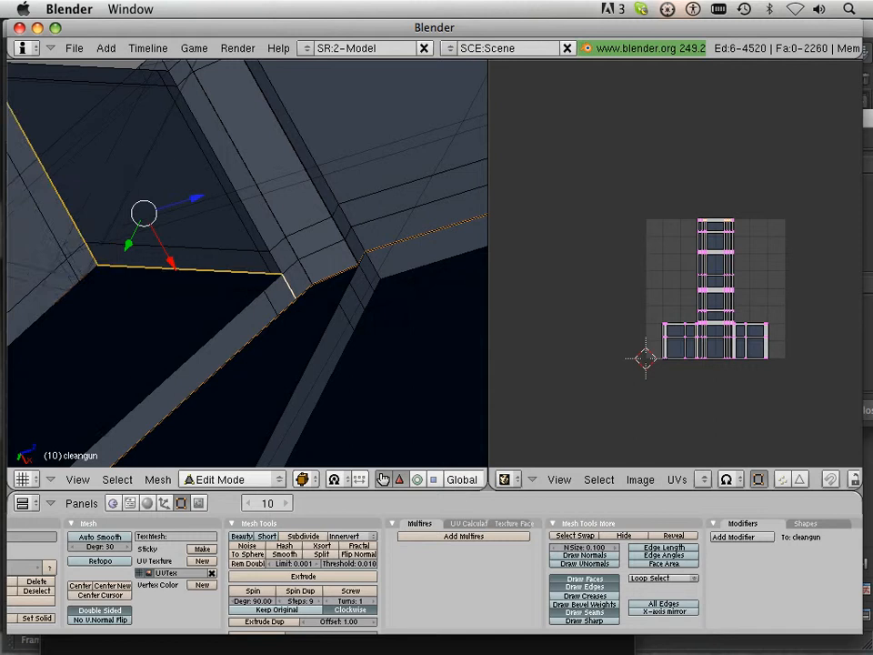
Select all visible geometry of the front section and unwrap it
scroll(247, 264, "down", 4)
middle_click_drag(247, 264, 318, 241)
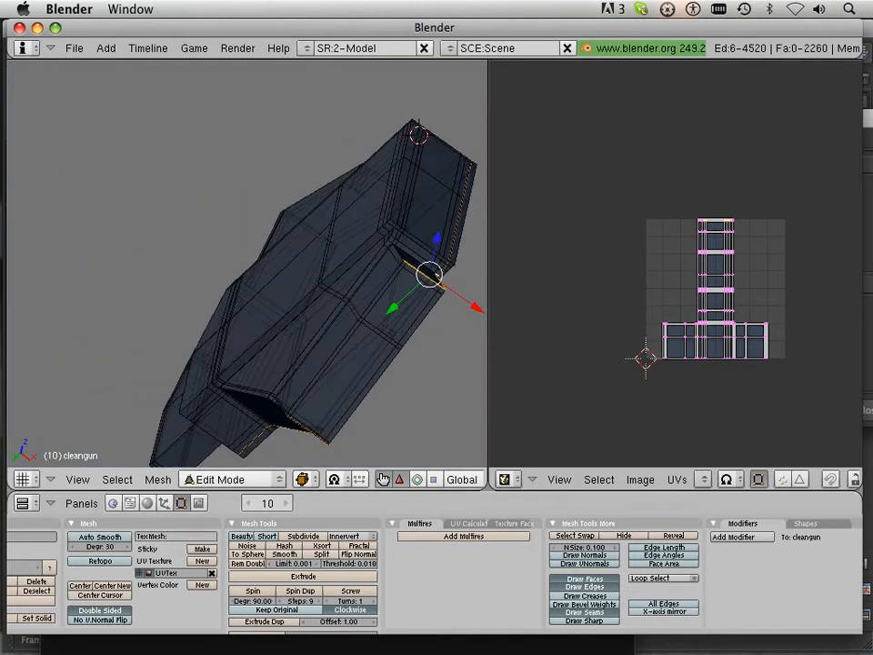
key("a")
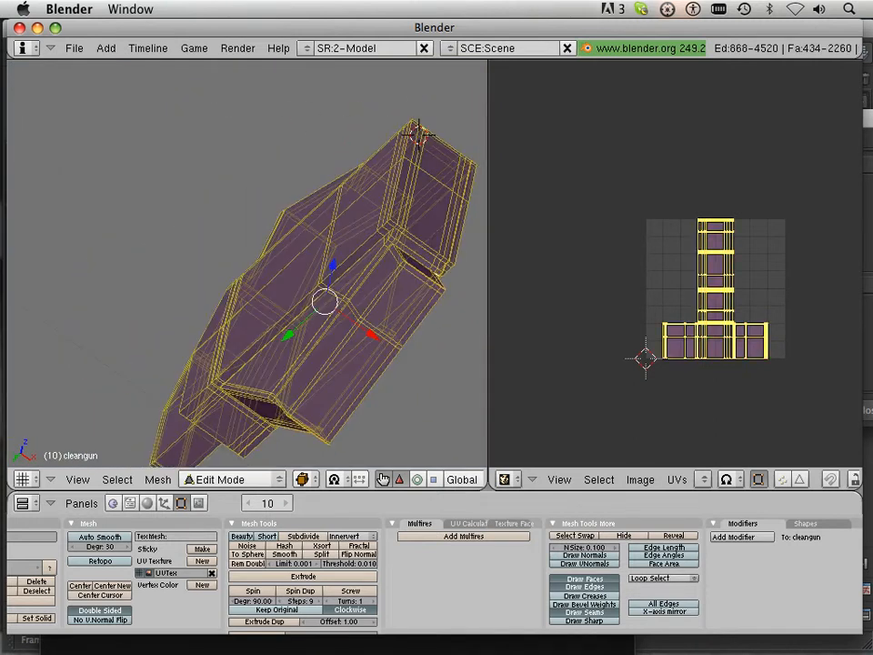
key("u")
key("Return")
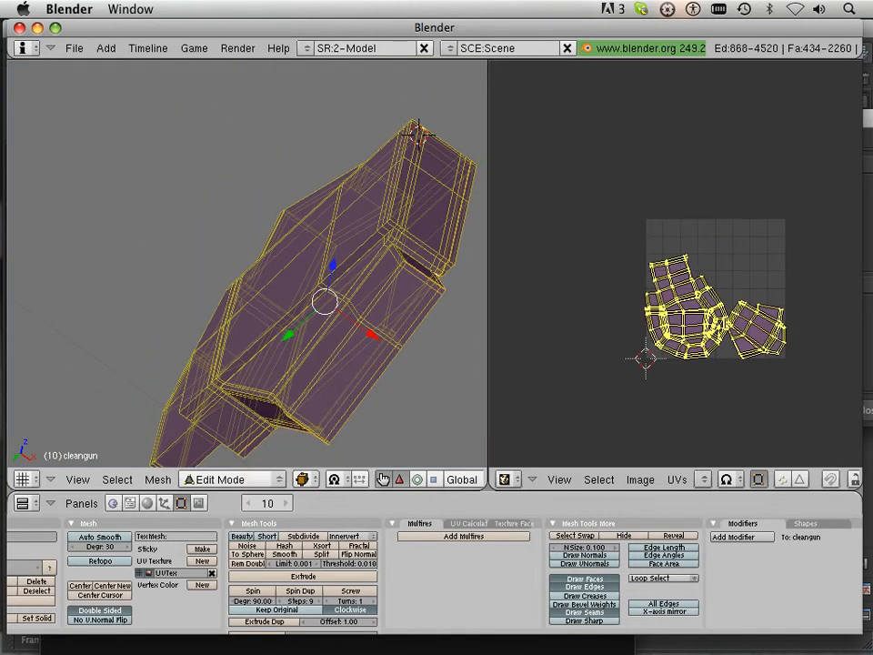
Examine the dense web-like area of the UV layout, and select one of its inner edges to locate it on the model
scroll(676, 263, "up", 11)
scroll(676, 300, "down", 1, "alt")
middle_click_drag(676, 300, 654, 102)
scroll(675, 263, "down", 7)
middle_click_drag(675, 264, 559, 232)
scroll(676, 264, "up", 9)
scroll(676, 263, "up", 1, "alt")
scroll(676, 263, "up", 6)
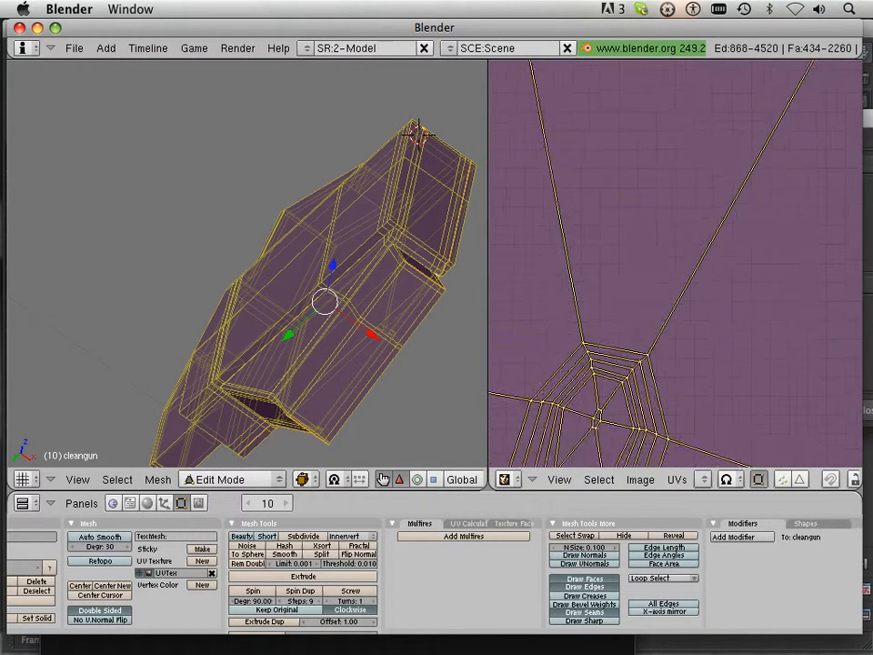
middle_click_drag(676, 263, 787, 112)
scroll(676, 264, "up", 6)
scroll(675, 264, "down", 3)
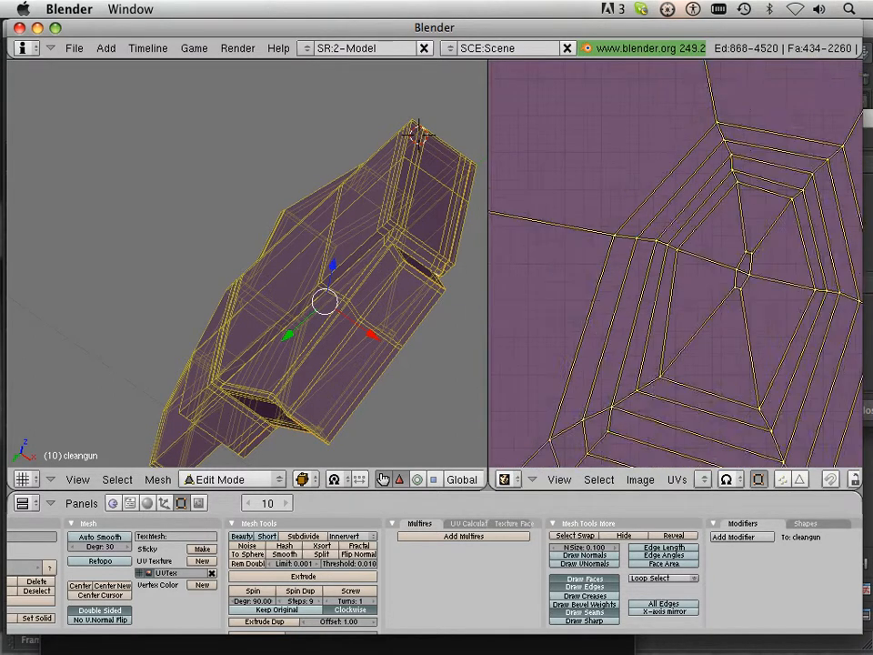
right_click(749, 343)
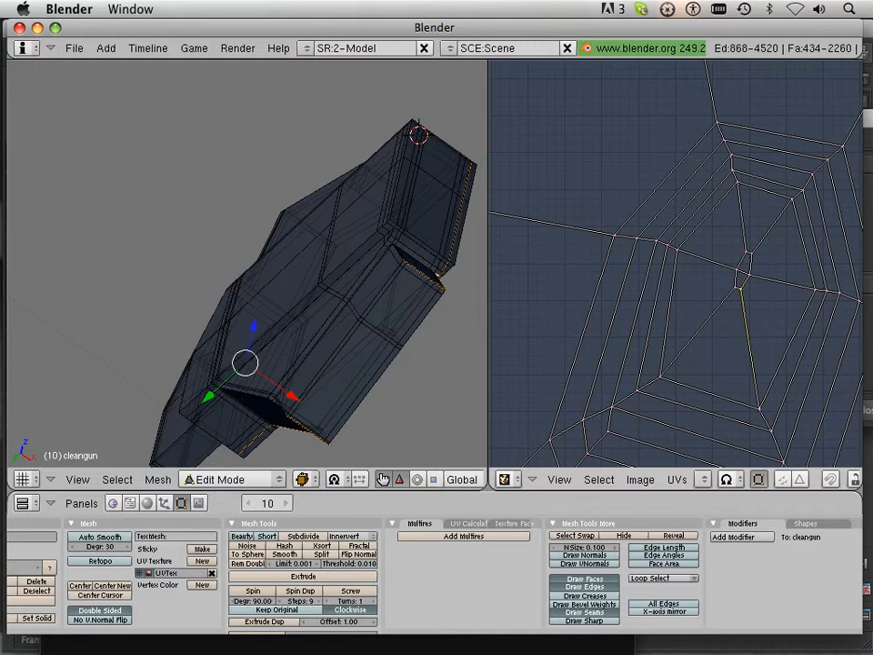
Select the two short edges leading from the marked seam to the recess corner, and add the edge loop continuing from there
middle_click_drag(273, 272, 209, 264)
scroll(245, 263, "up", 5)
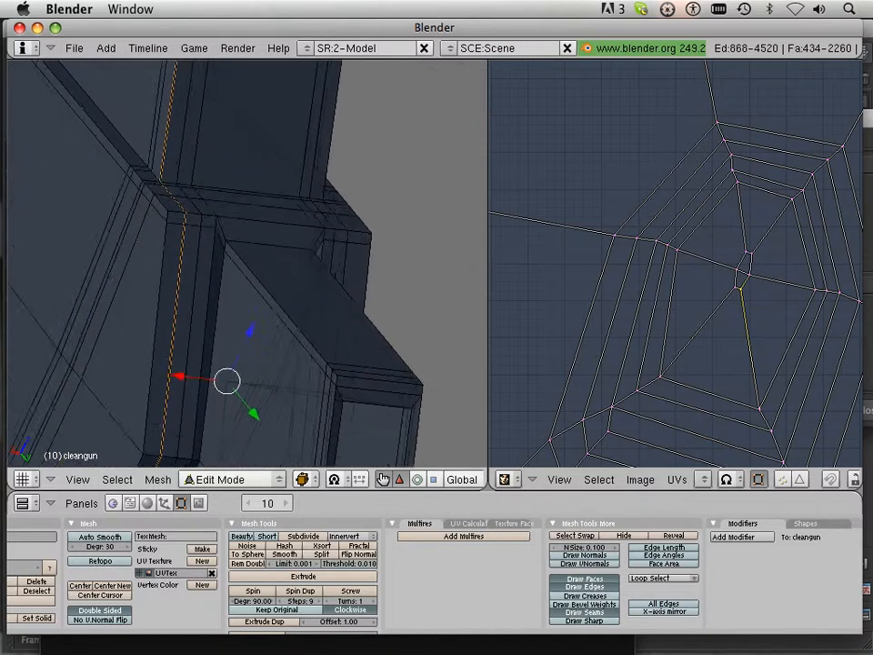
scroll(247, 264, "up", 4)
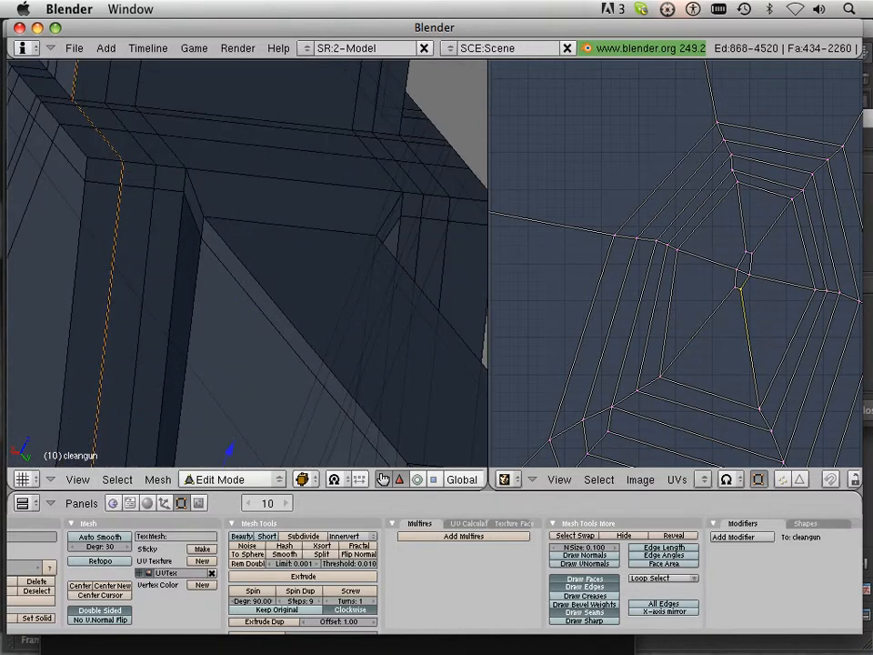
right_click(138, 164)
right_click(170, 166, "shift")
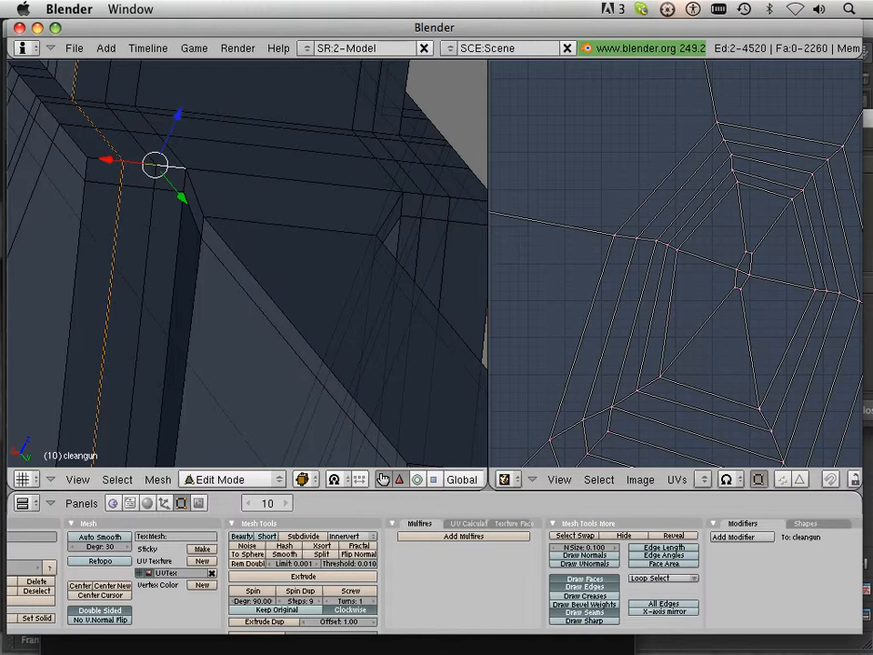
right_click(252, 278, "alt+shift")
Extend the selection around the protruding block's corner to the edge of the triangular opening
scroll(251, 278, "down", 6)
middle_click_drag(252, 277, 205, 173)
scroll(246, 264, "up", 2)
scroll(246, 263, "up", 2)
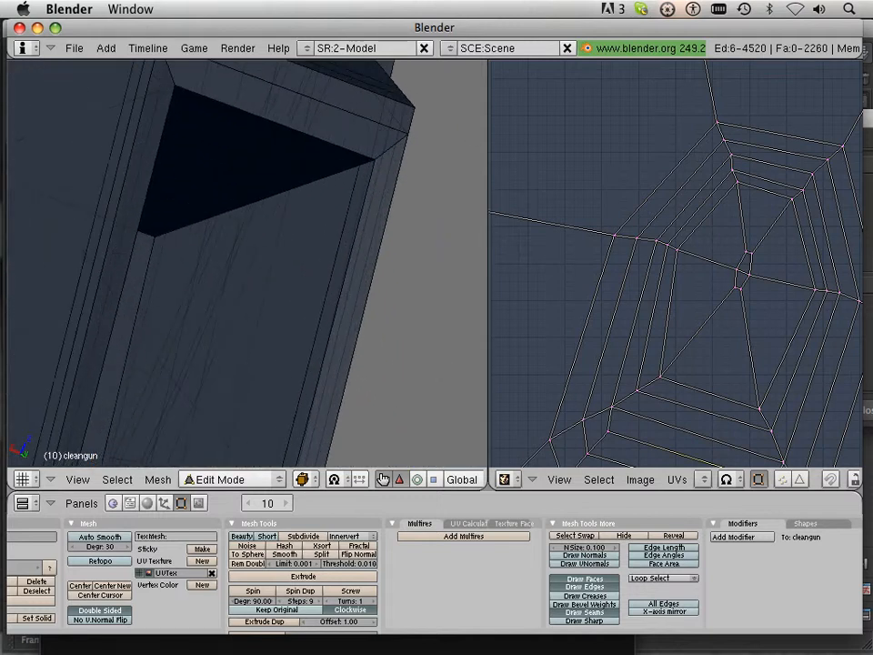
scroll(246, 264, "down", 3)
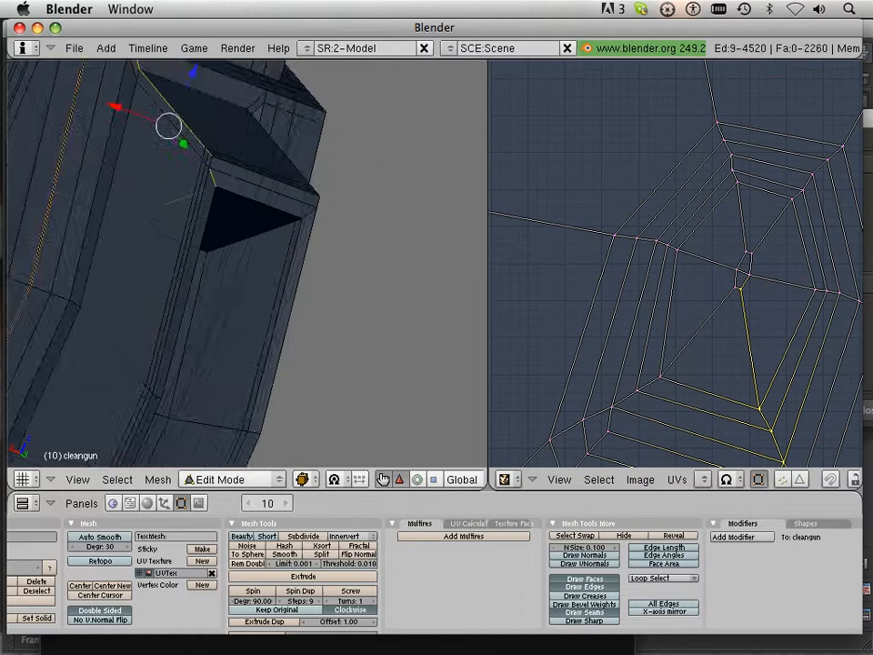
Add the edge loop running lengthwise inside the protruding block's slot to the selection
middle_click_drag(247, 263, 318, 241)
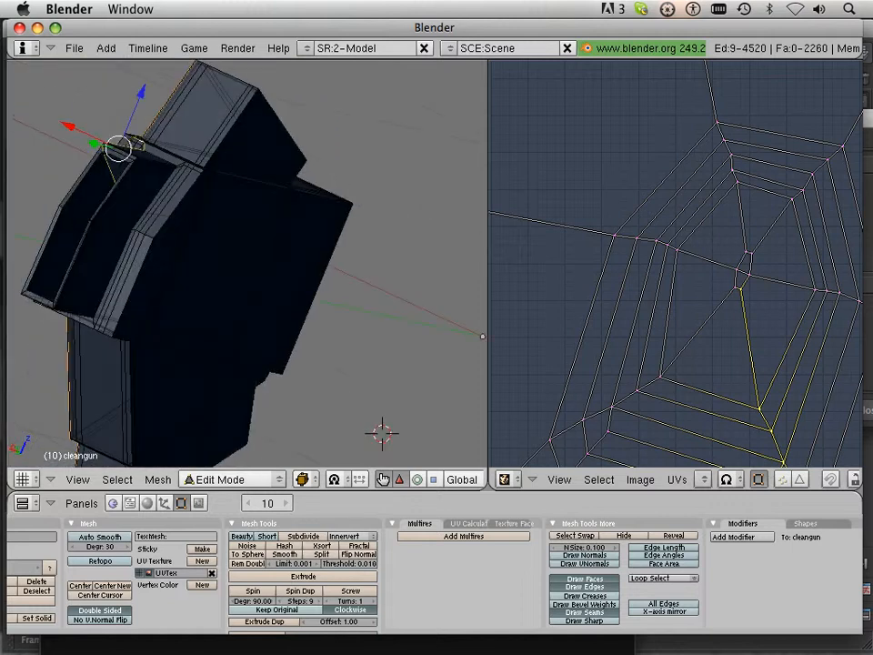
scroll(246, 264, "up", 4)
middle_click_drag(136, 199, 365, 329, "shift")
middle_click_drag(247, 263, 319, 259)
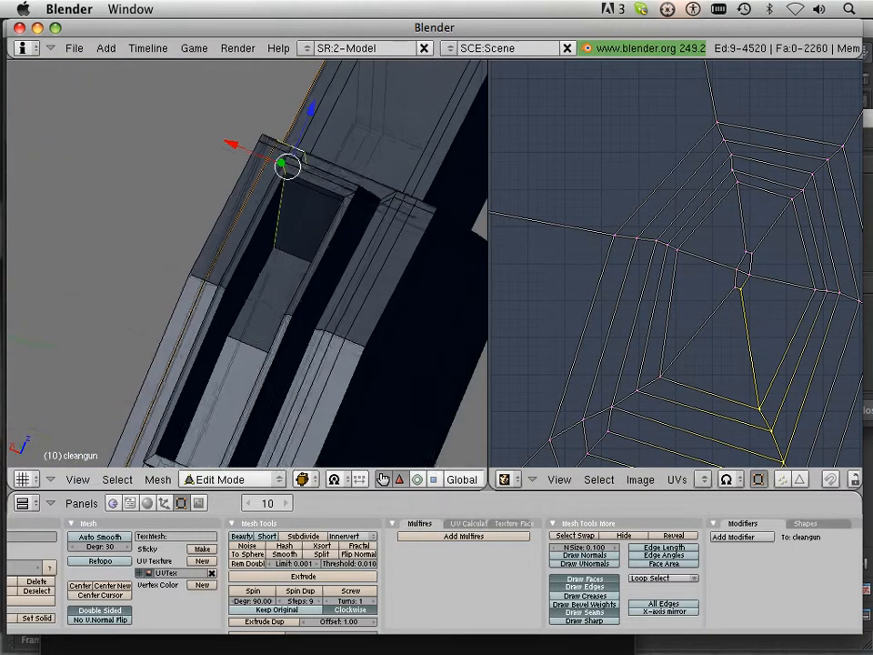
scroll(246, 264, "up", 4)
right_click(256, 317, "alt+shift")
scroll(247, 263, "down", 5)
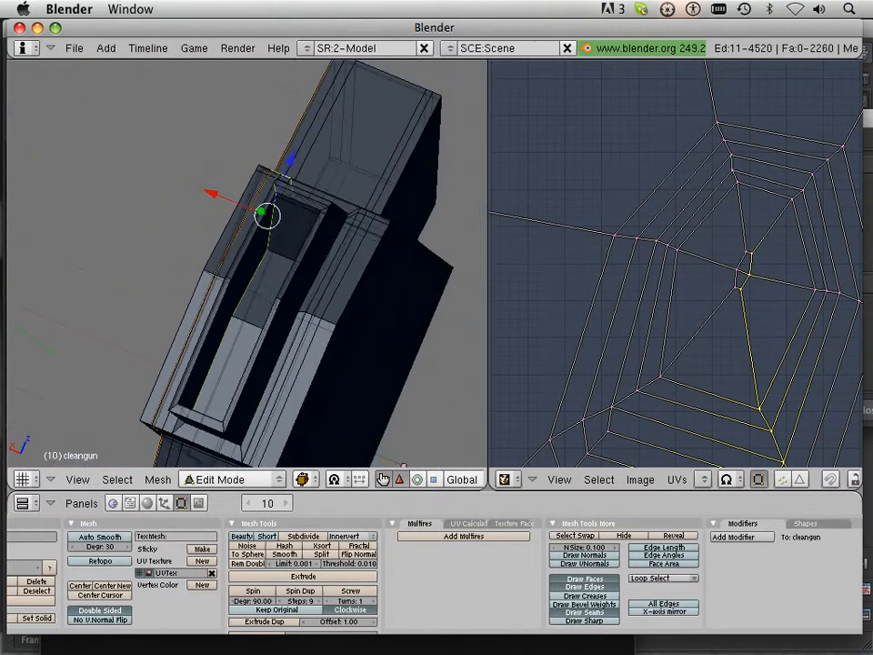
Add the edge loop at the far end of the slot that leads back out along the block
middle_click_drag(247, 263, 172, 259)
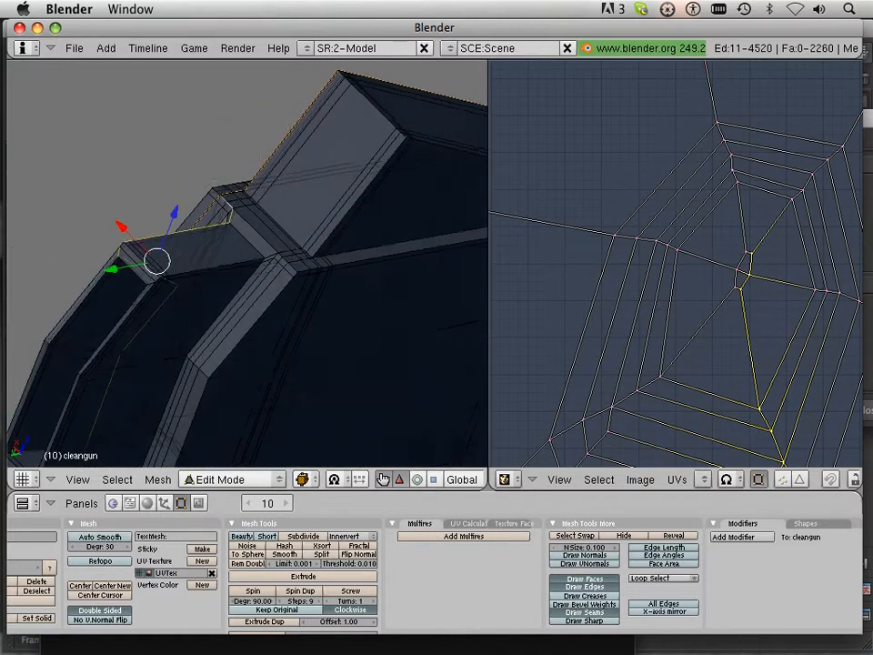
middle_click_drag(172, 300, 342, 94, "shift")
scroll(247, 264, "up", 5)
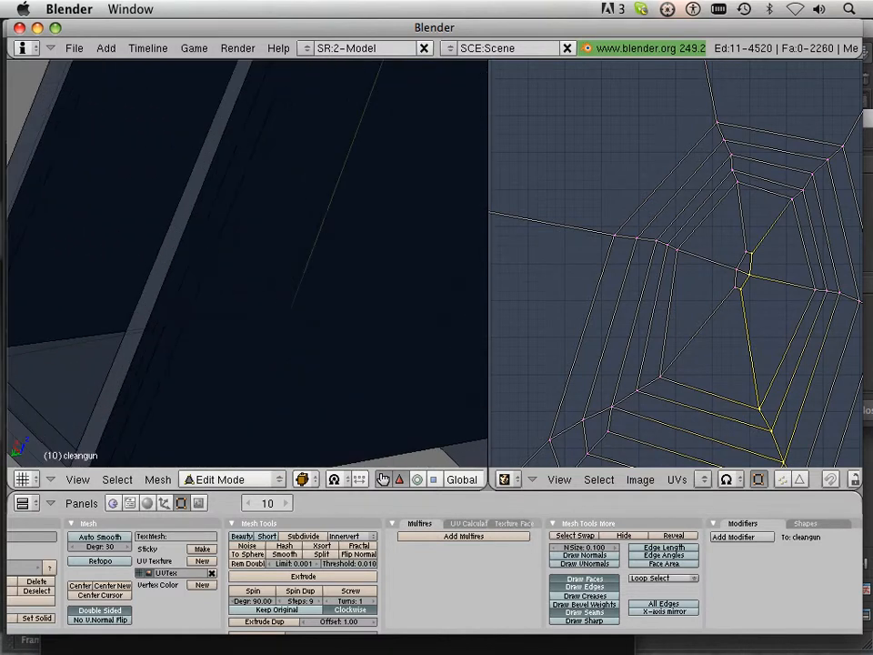
right_click(209, 320, "alt+shift")
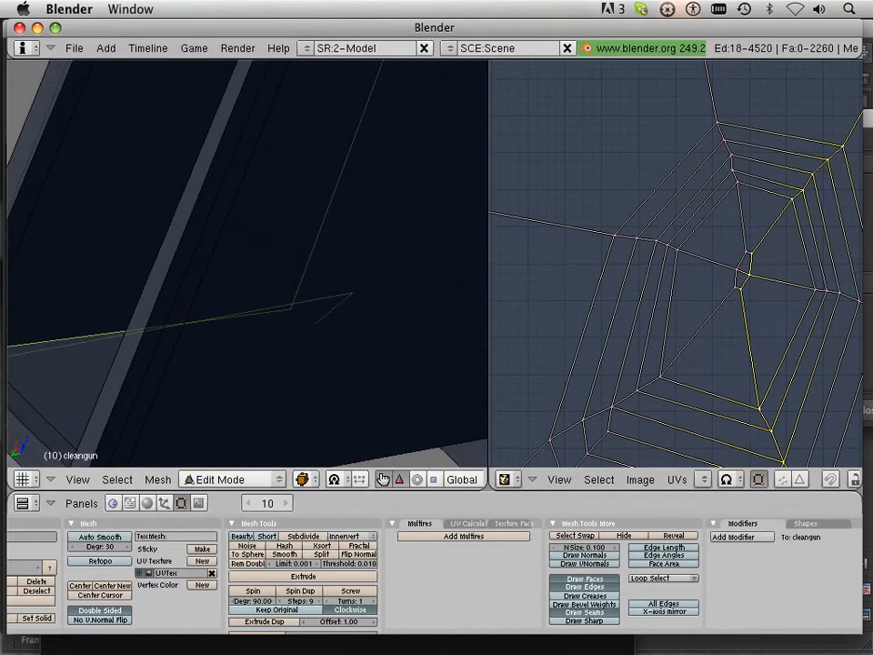
Add the two short edges joining the selected path to the existing seam, and mark the selected edges as seams
scroll(208, 320, "down", 5)
middle_click_drag(209, 320, 163, 109)
scroll(247, 264, "up", 5)
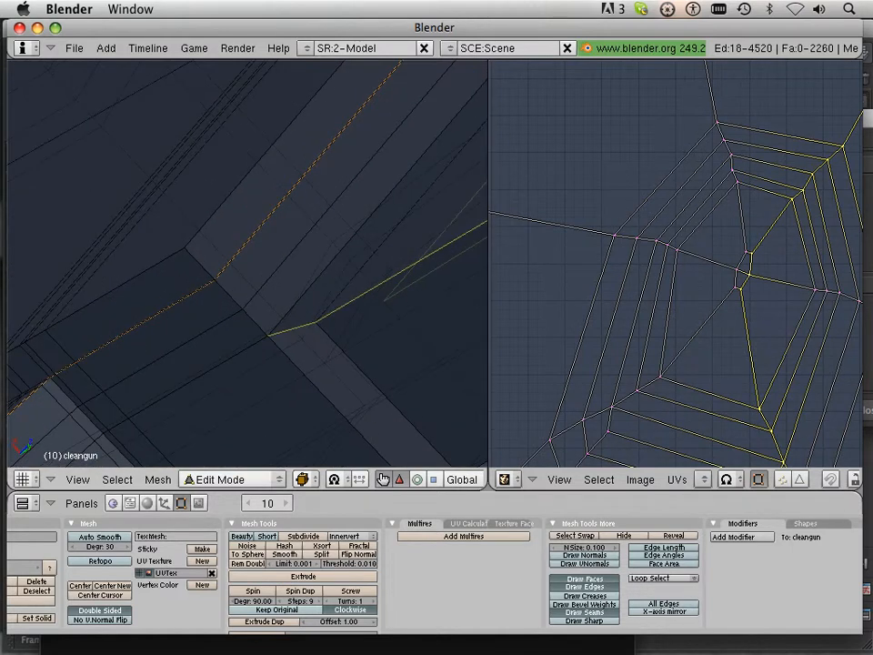
right_click(228, 293, "alt+shift")
right_click(200, 265, "shift")
key("ctrl+e")
left_click(156, 272)
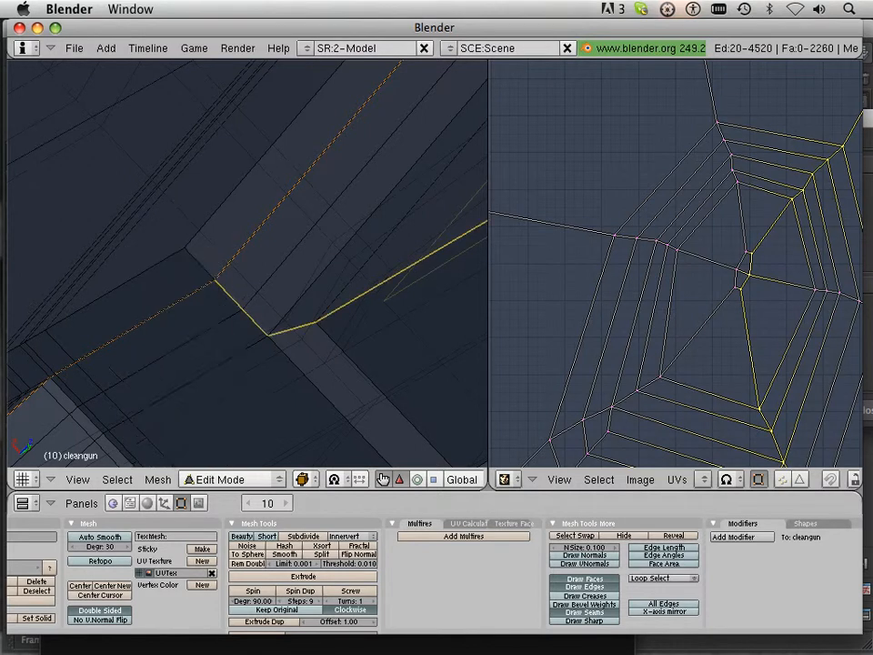
Check the selected path around the protruding block, and apply the seam marking to it again
scroll(247, 264, "down", 7)
middle_click_drag(247, 264, 275, 306)
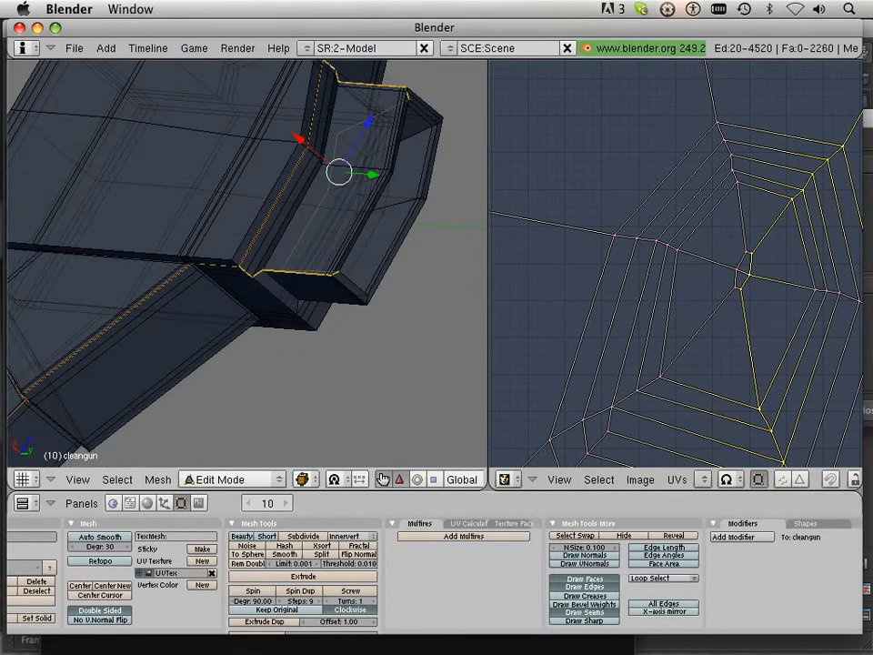
scroll(247, 263, "down", 4)
key("ctrl+e")
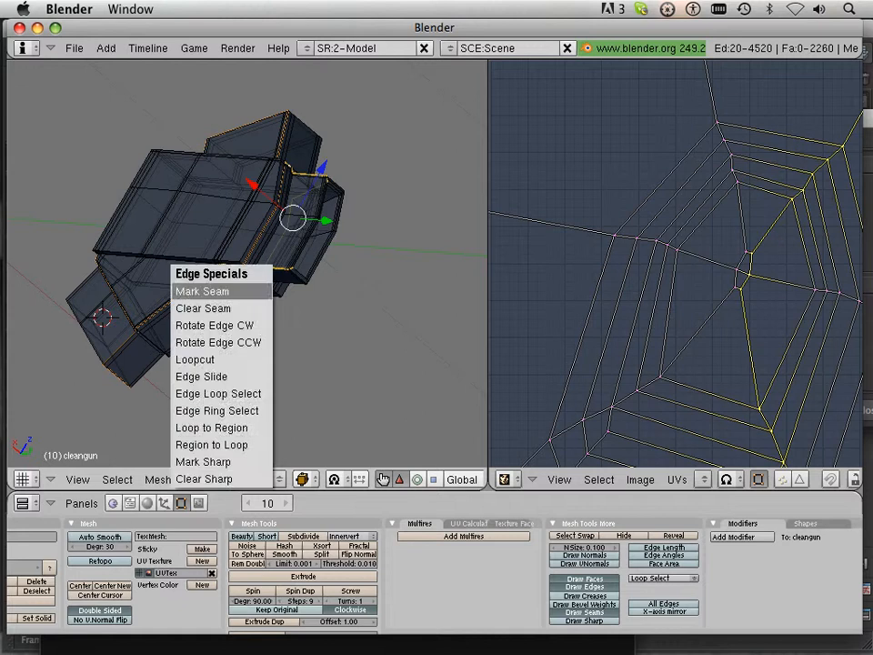
left_click(247, 291)
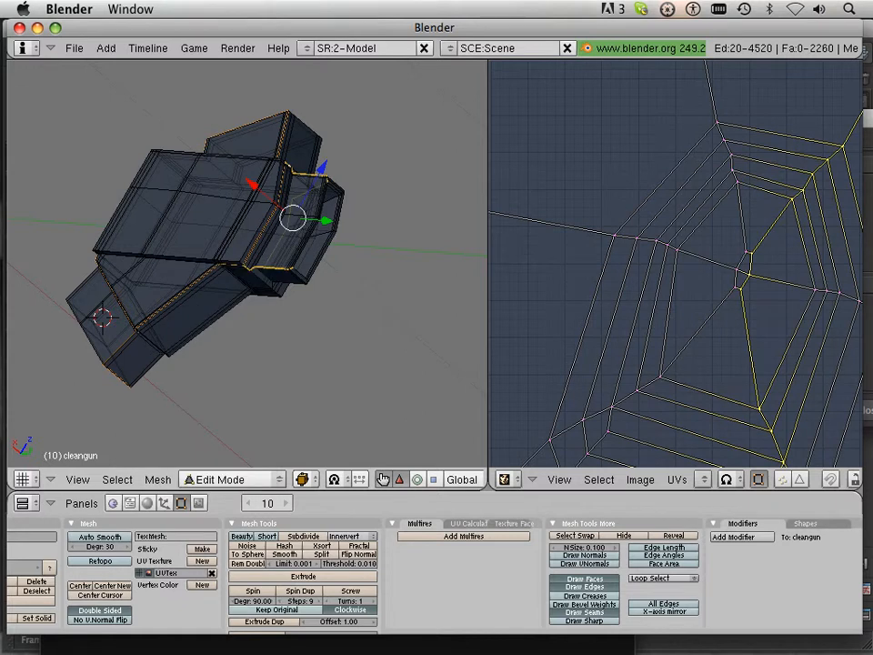
Select all visible geometry again and unwrap it with the updated seams
key("a")
key("a")
key("u")
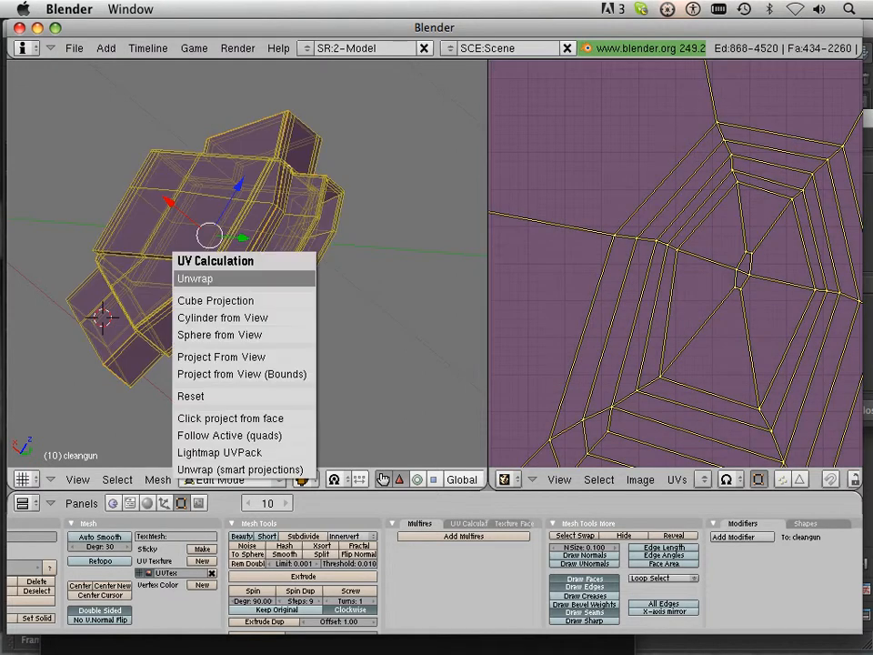
key("Return")
scroll(675, 264, "up", 10)
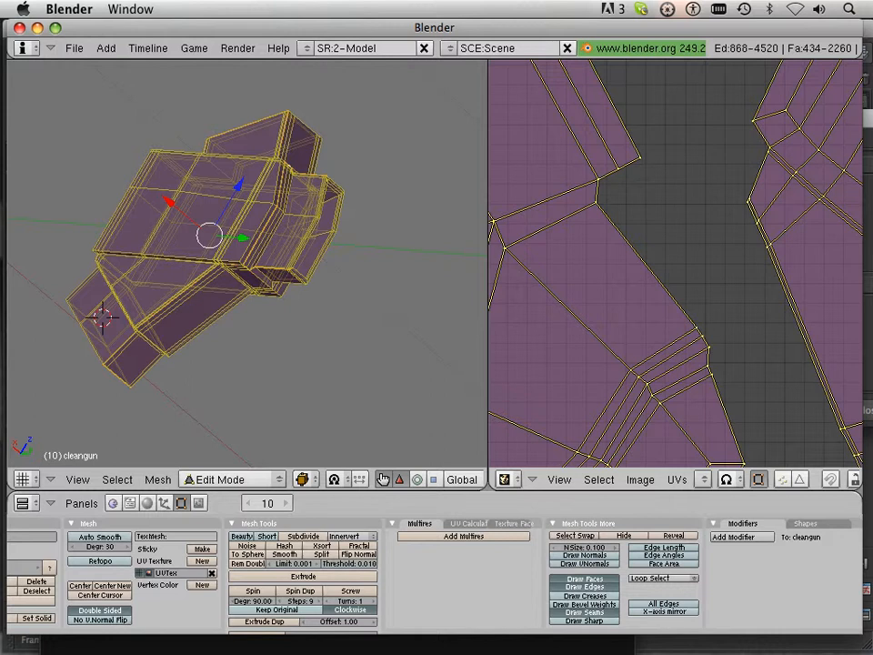
Examine the overlapping faces in the UV layout and the edges around the block's slot for a gap in the seams
key("Left")
middle_click_drag(675, 263, 750, 149)
scroll(674, 263, "down", 9)
scroll(675, 264, "up", 7)
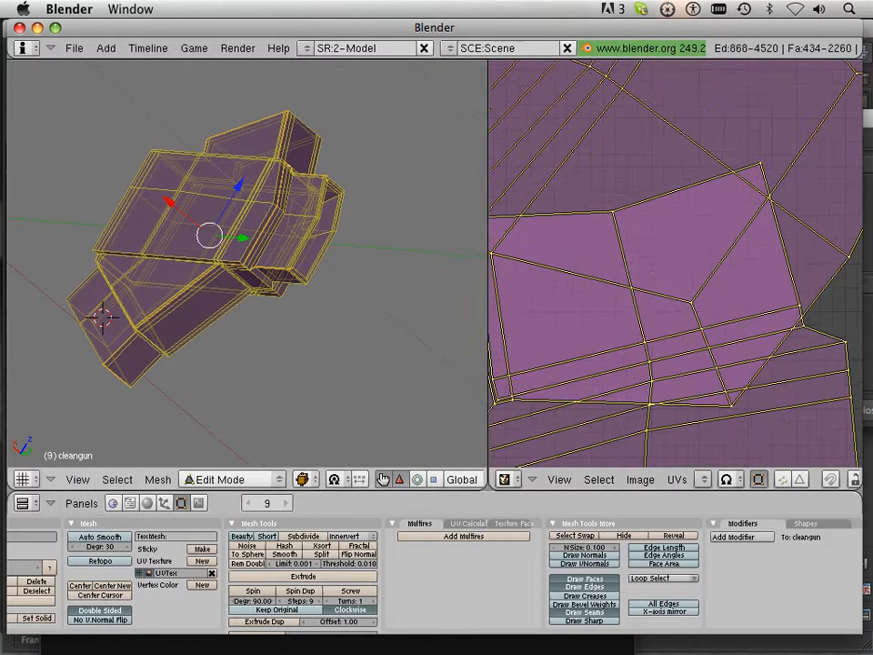
middle_click_drag(364, 238, 188, 267)
right_click(253, 231)
scroll(253, 230, "up", 5)
scroll(246, 263, "up", 12)
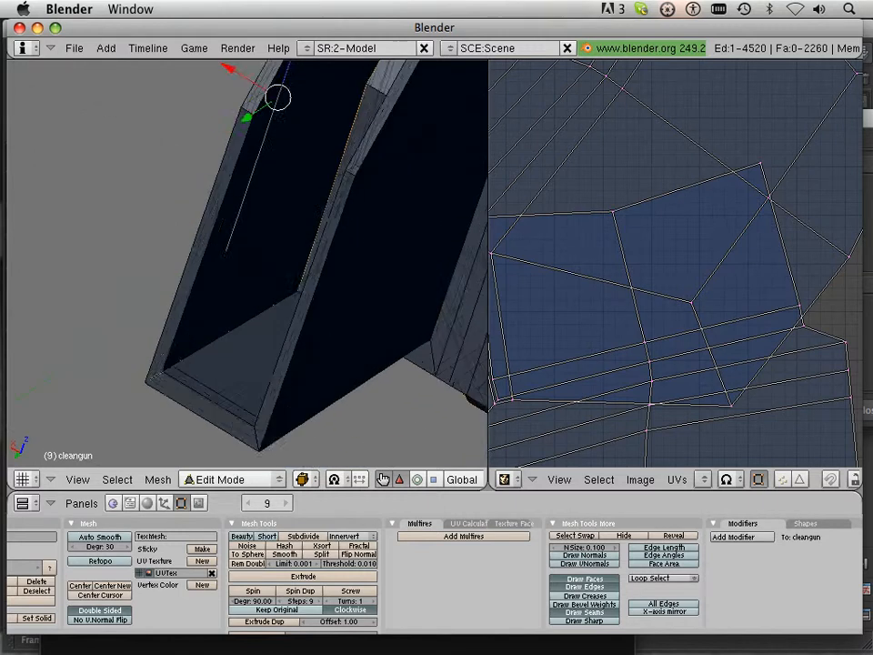
middle_click_drag(246, 264, 271, 223)
scroll(248, 264, "up", 6)
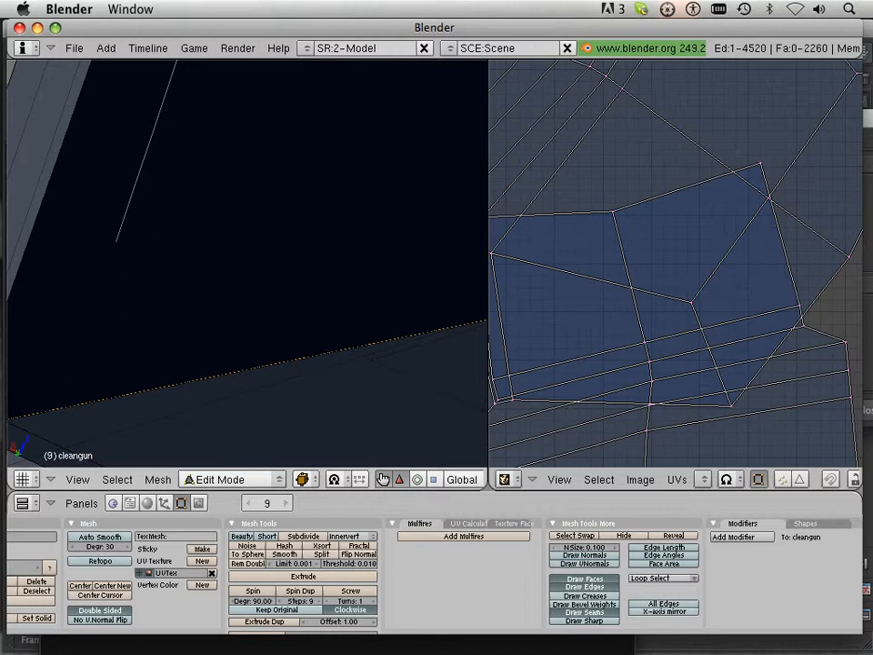
scroll(248, 264, "down", 6)
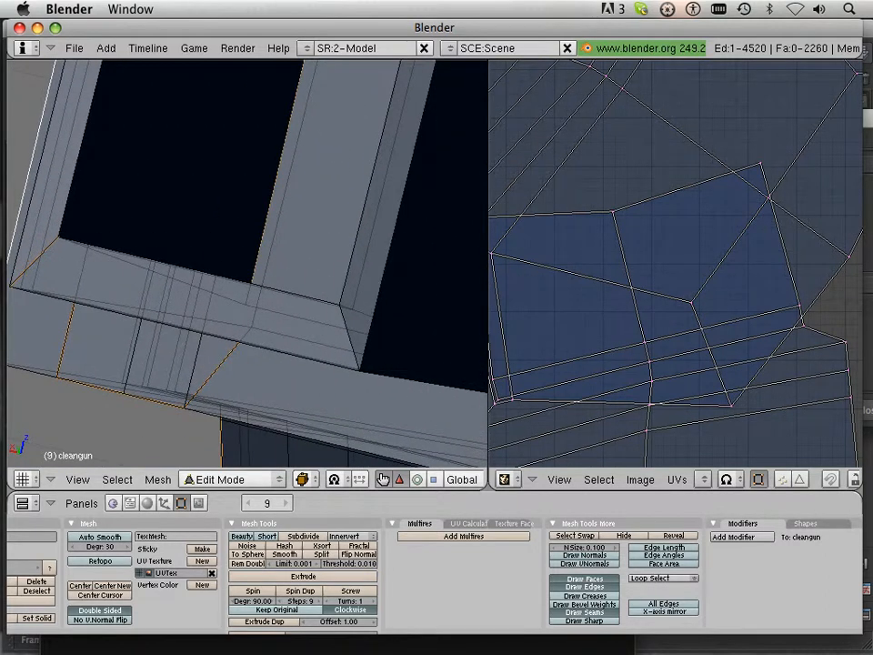
scroll(675, 264, "down", 5)
scroll(676, 264, "up", 6)
middle_click_drag(675, 264, 796, 135)
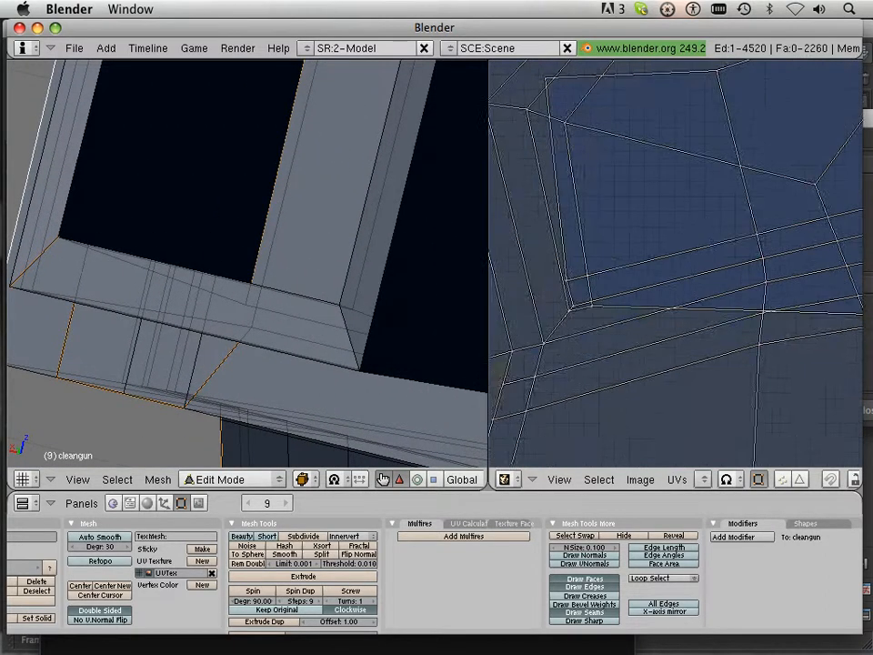
scroll(676, 263, "up", 4)
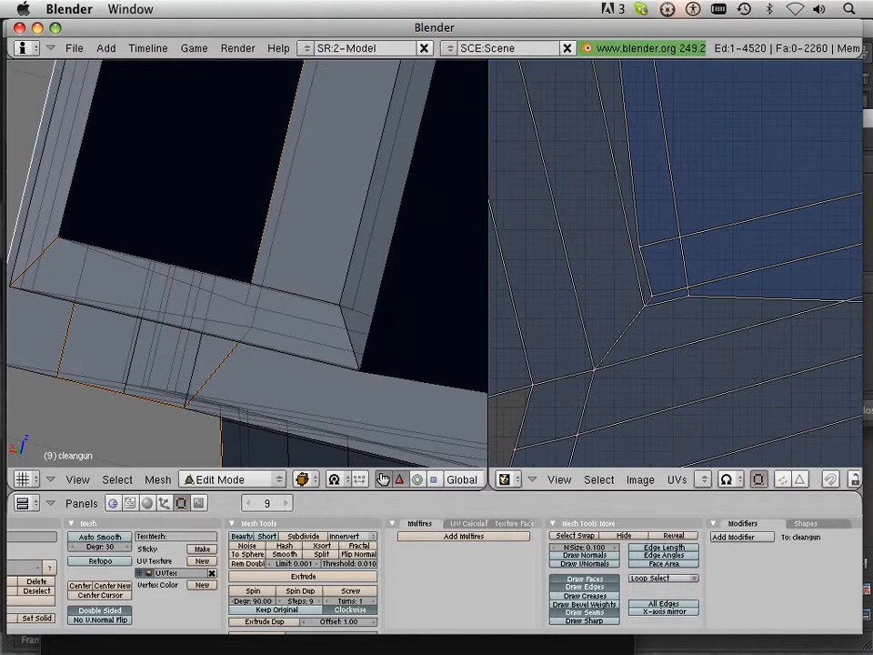
Select the short edge between the two existing seams at the slot's corner and mark it as a seam
scroll(248, 263, "down", 6)
middle_click_drag(247, 264, 291, 178)
scroll(247, 264, "up", 4)
middle_click_drag(307, 244, 178, 273, "shift")
scroll(247, 264, "up", 2)
scroll(247, 264, "up", 2)
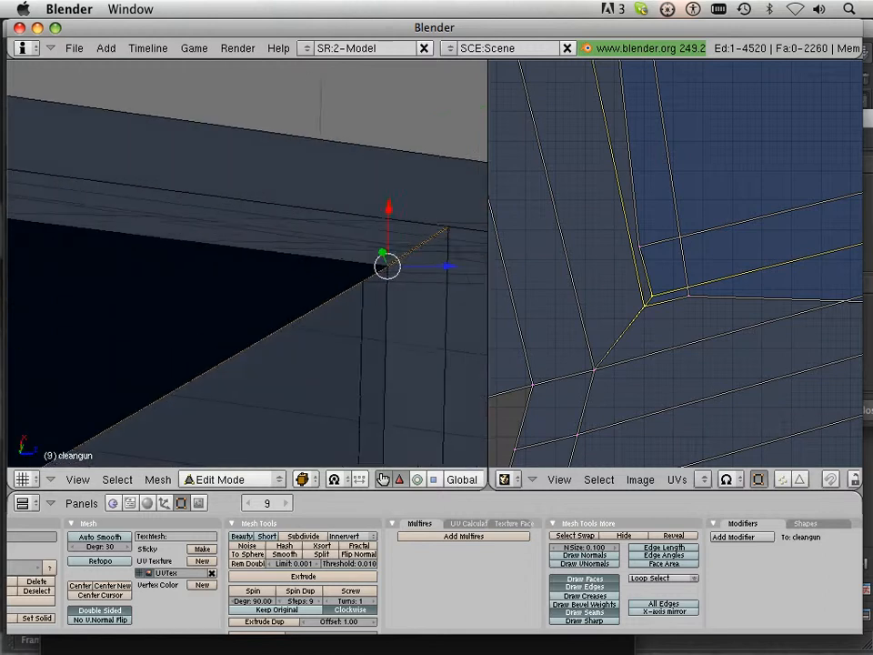
mouse_move(247, 264)
middle_mouse_down()
mouse_move(245, 289)
mouse_move(250, 266)
middle_mouse_up()
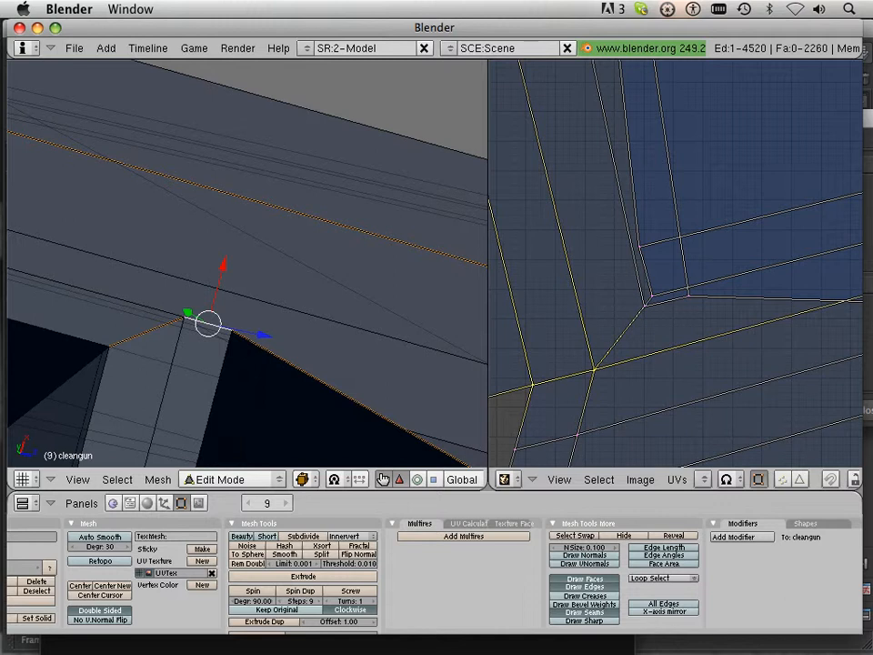
key("ctrl+e")
key("Return")
Select the whole linked front section and unwrap it with the completed seam
key("ctrl+l")
key("u")
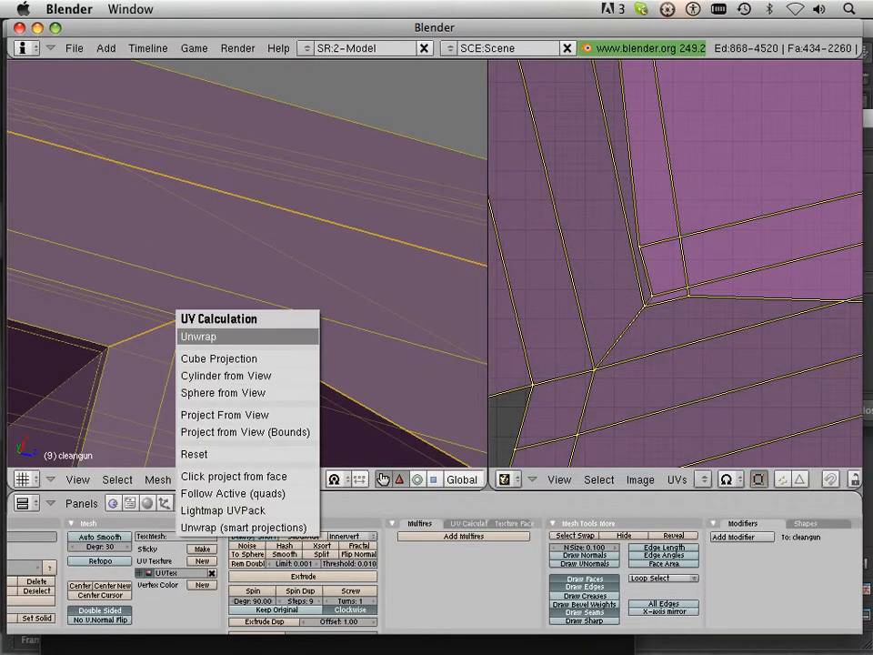
key("Return")
Examine the separate islands of the new UV layout for overlaps and distortion
scroll(675, 263, "down", 5)
middle_click_drag(675, 264, 622, 281)
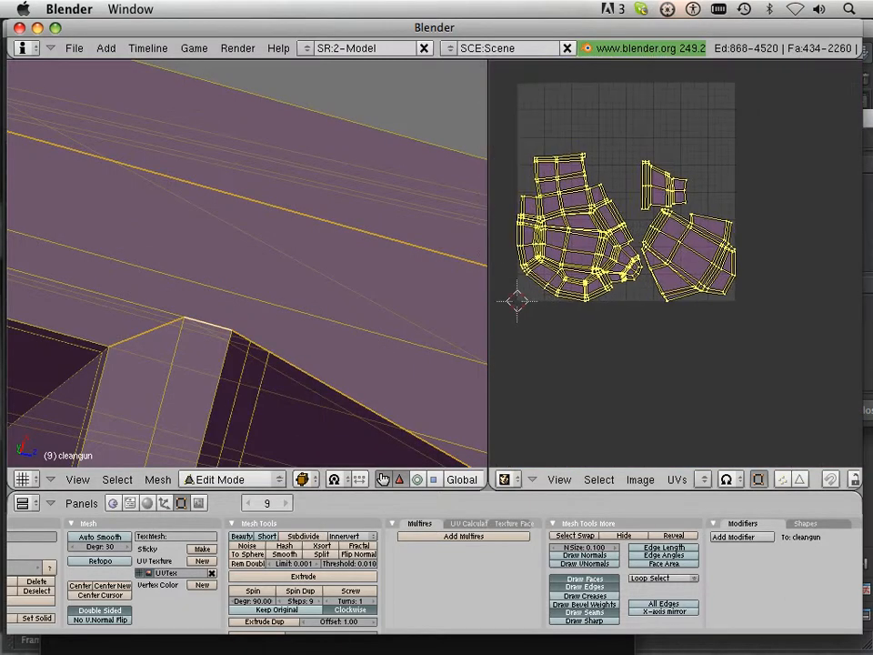
scroll(674, 263, "up", 11)
middle_click_drag(558, 274, 792, 253)
scroll(675, 264, "down", 6)
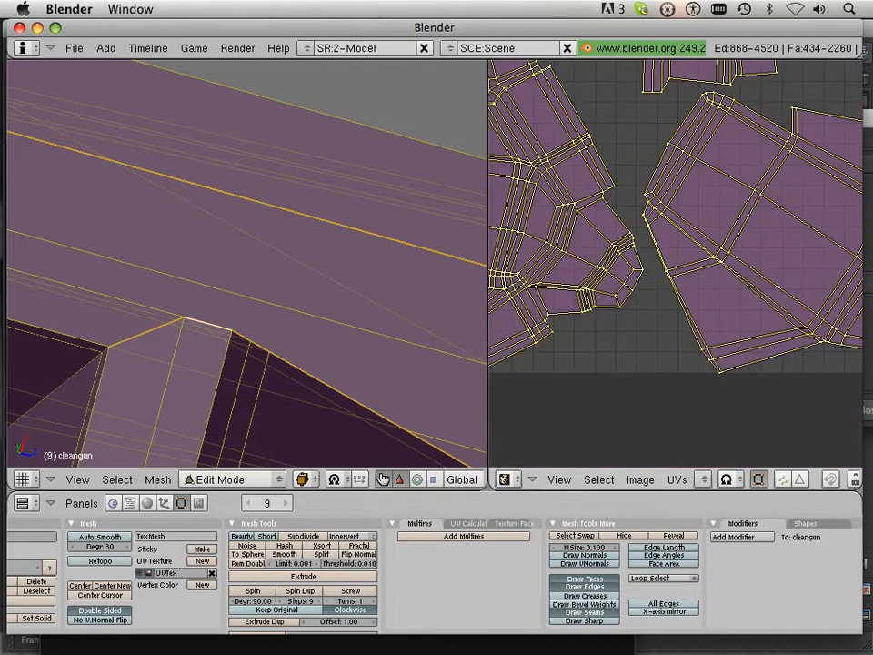
key("Right")
middle_click_drag(728, 236, 646, 406)
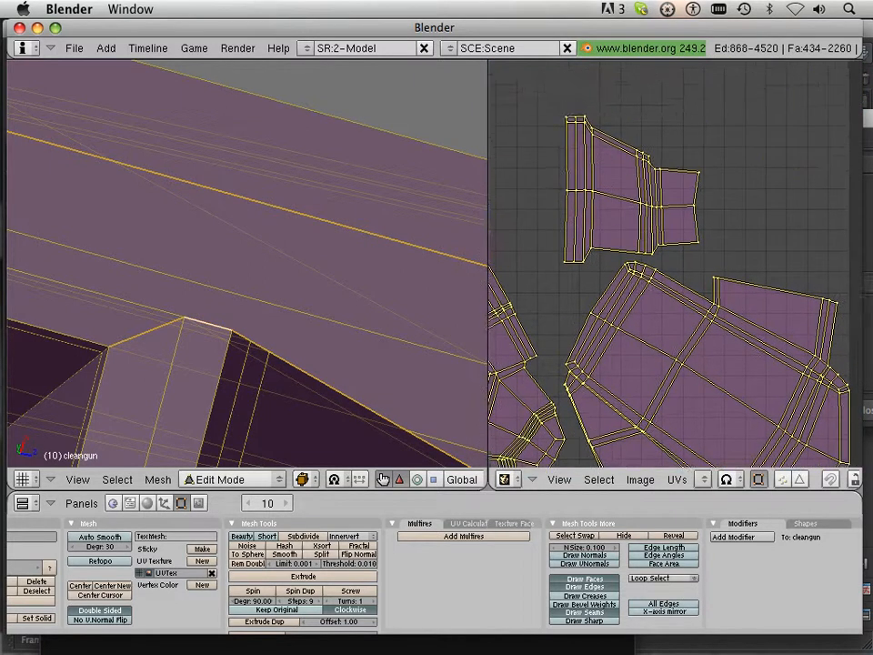
middle_click_drag(500, 327, 838, 322)
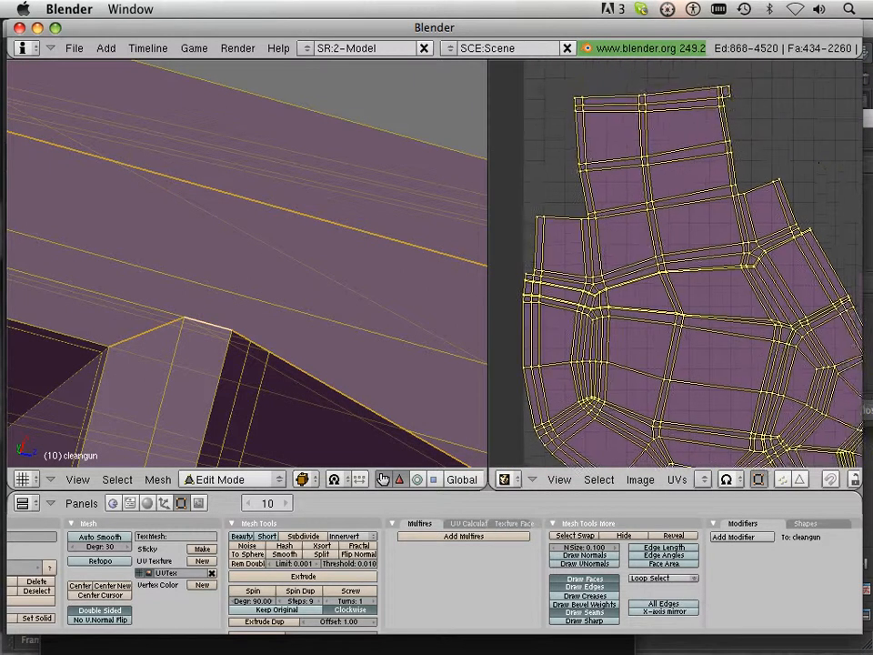
scroll(675, 263, "up", 6)
Reveal all the hidden parts of the gun around the unwrapped front section
scroll(248, 264, "down", 16)
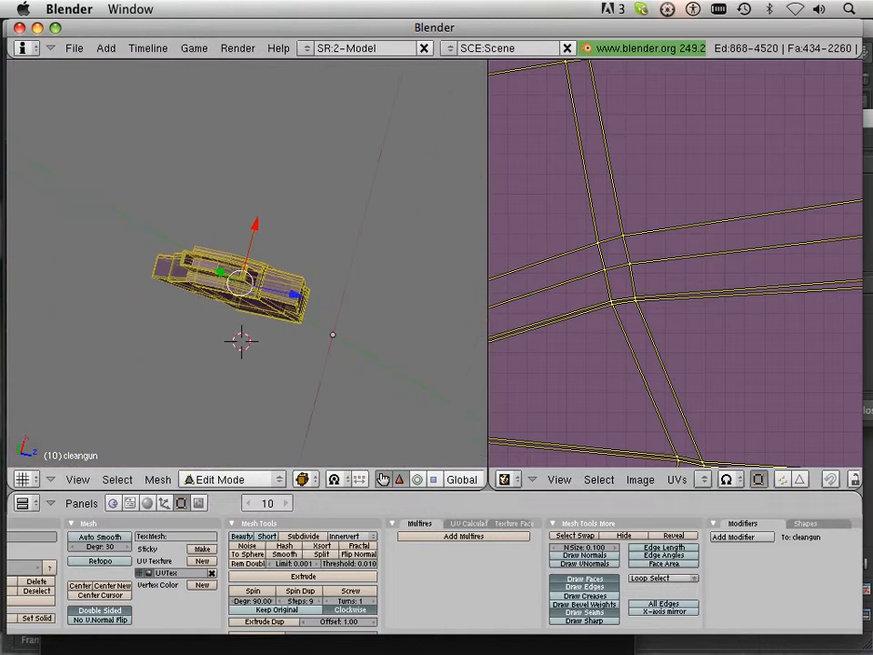
middle_click_drag(247, 227, 182, 338)
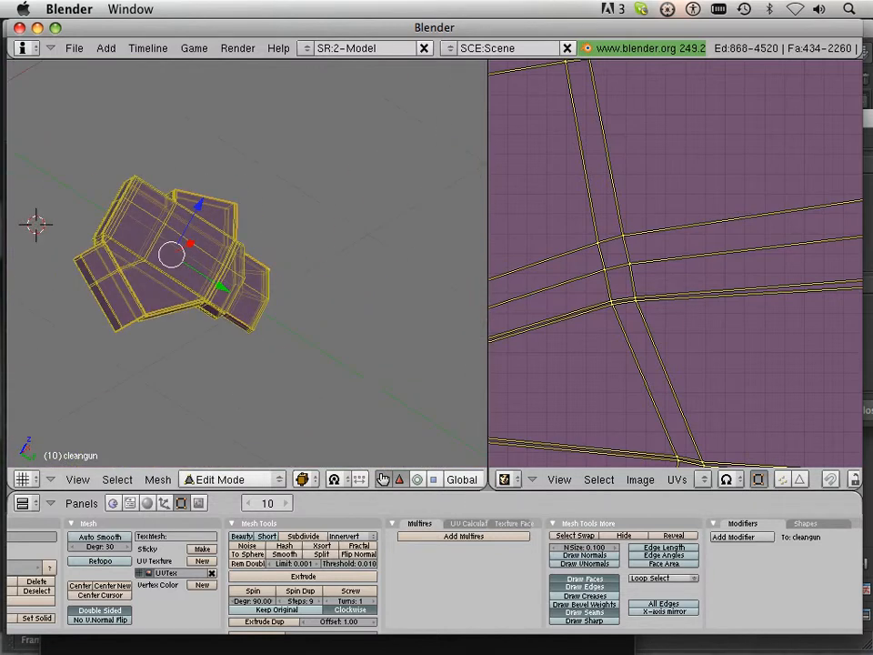
middle_click_drag(174, 254, 364, 271, "shift")
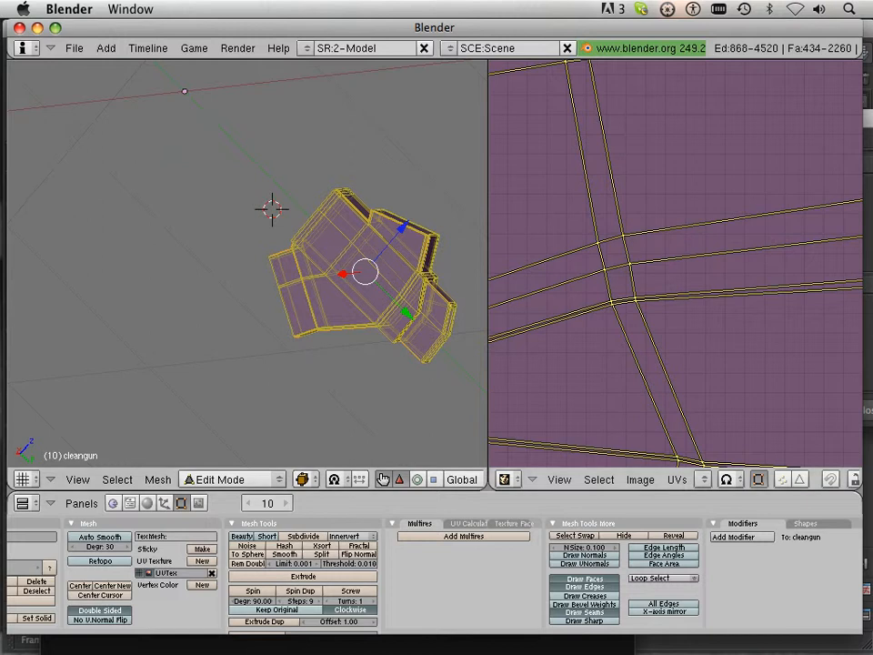
left_click(673, 535)
scroll(248, 264, "down", 2)
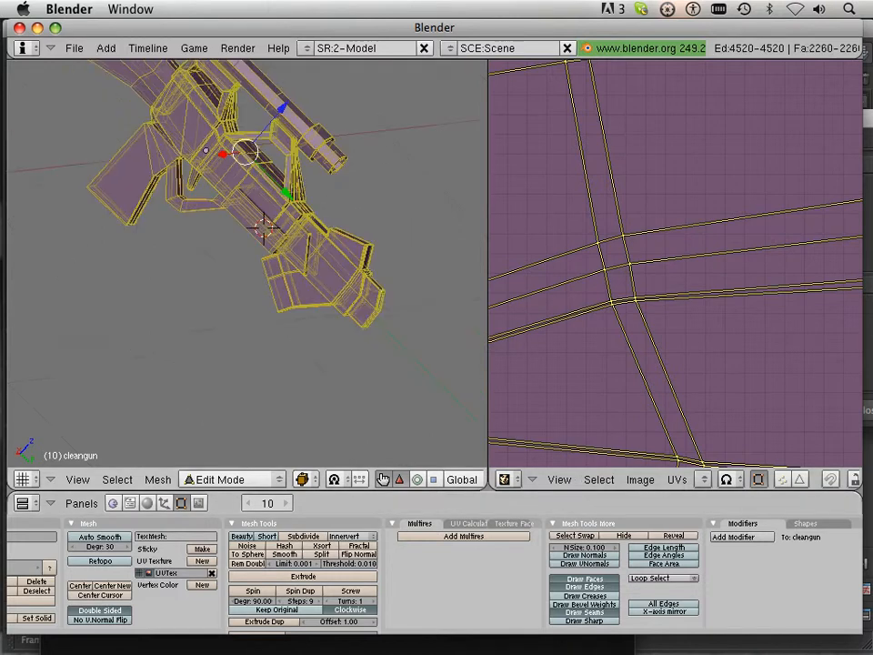